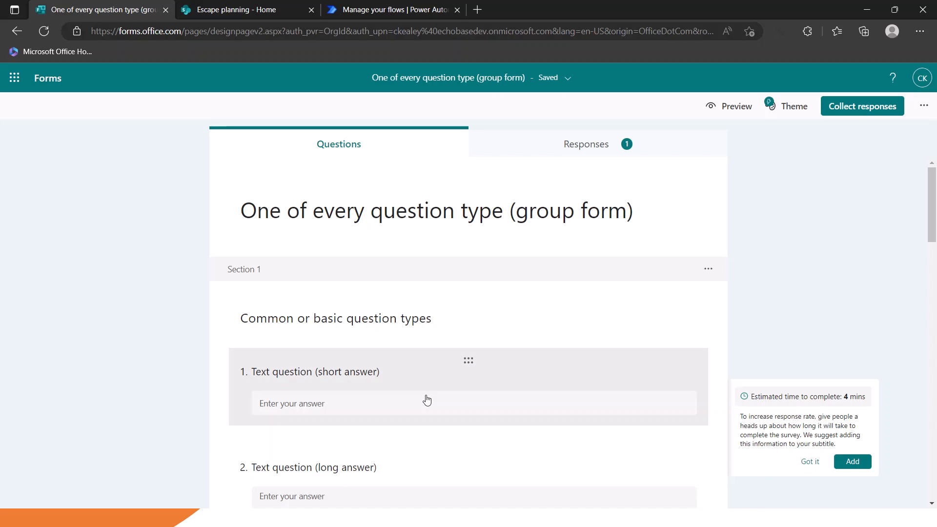
Scroll through the form's questions to the Date question, then go to the 'Escape planning - Home' site.
scroll(412, 391, "down", 1)
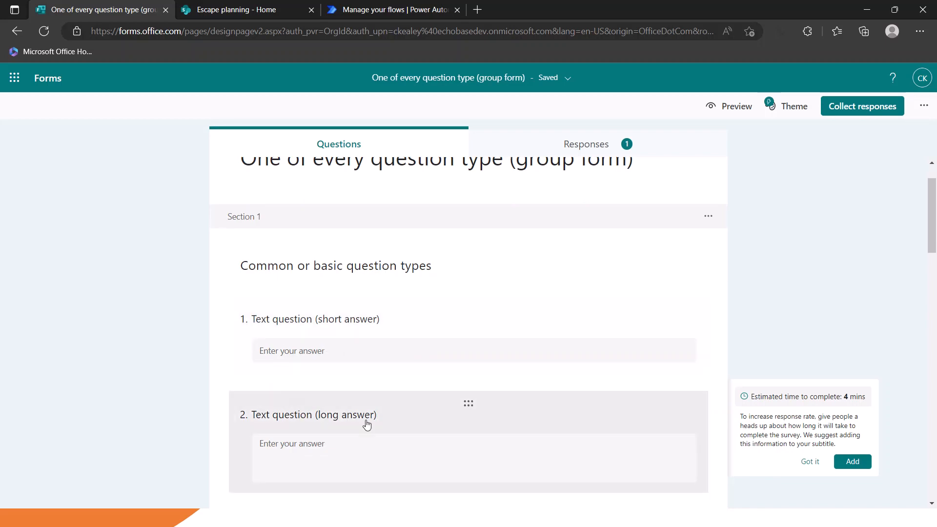
scroll(352, 413, "down", 5)
scroll(371, 398, "down", 1)
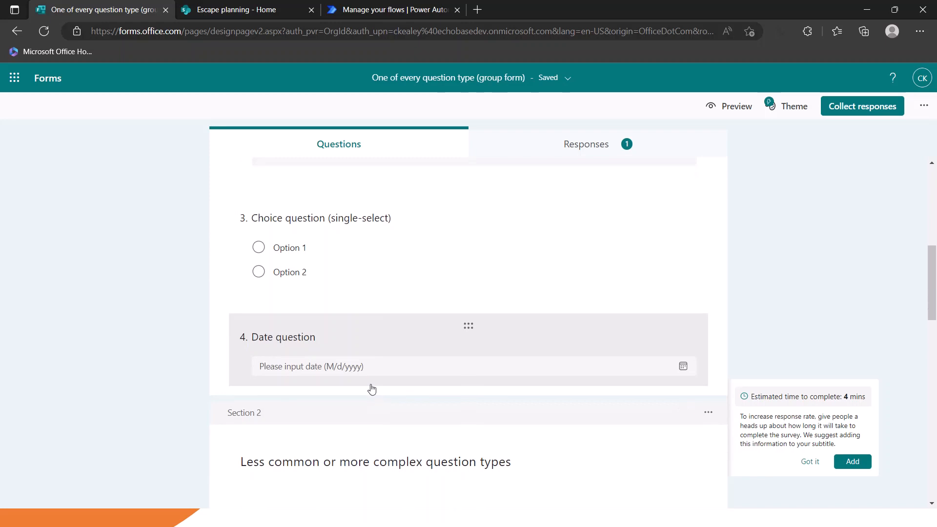
scroll(372, 390, "up", 3)
scroll(371, 388, "up", 4)
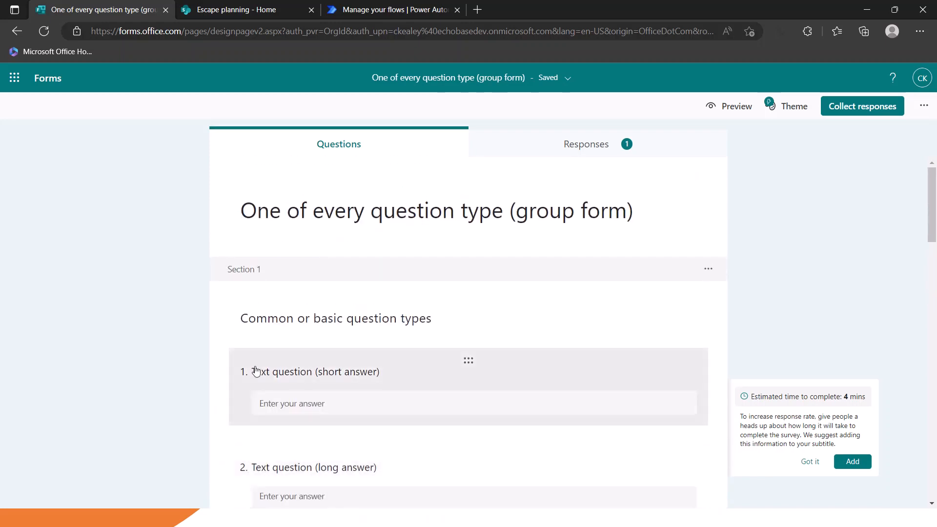
scroll(268, 375, "down", 1)
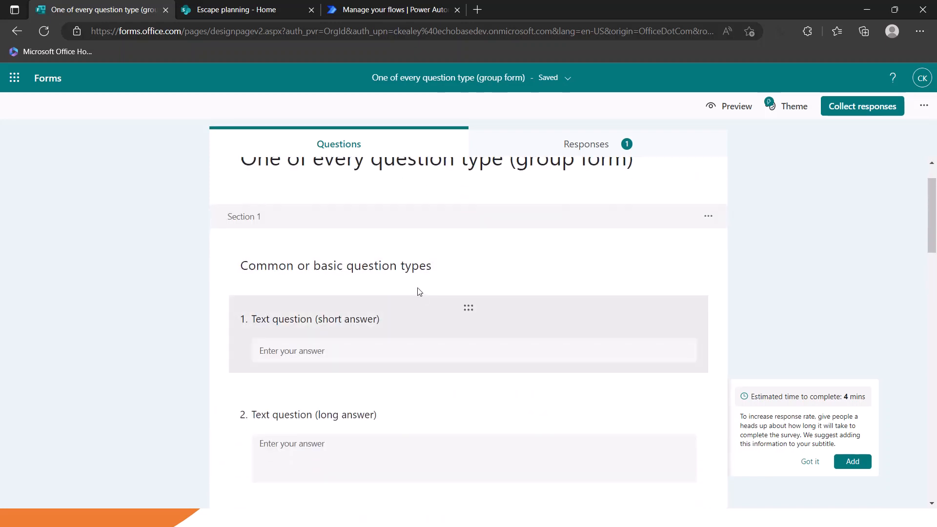
scroll(420, 290, "down", 8)
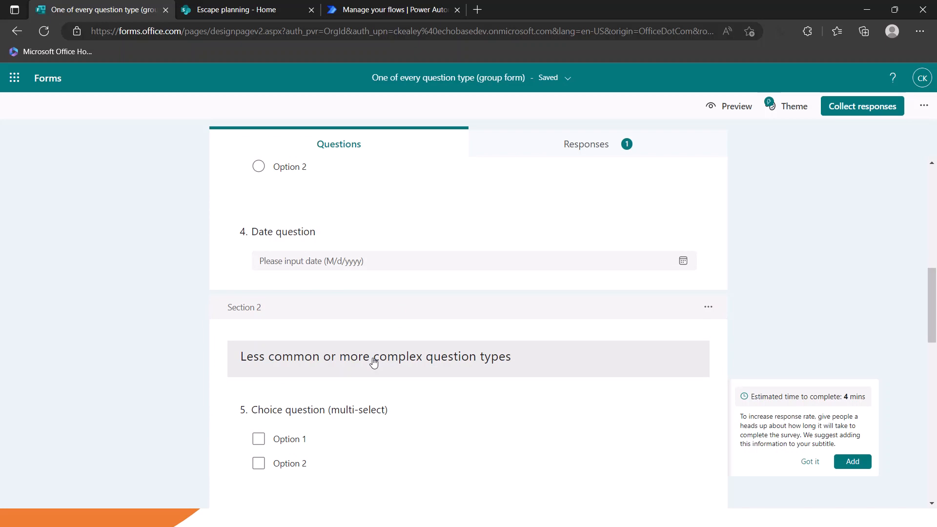
scroll(374, 362, "up", 10)
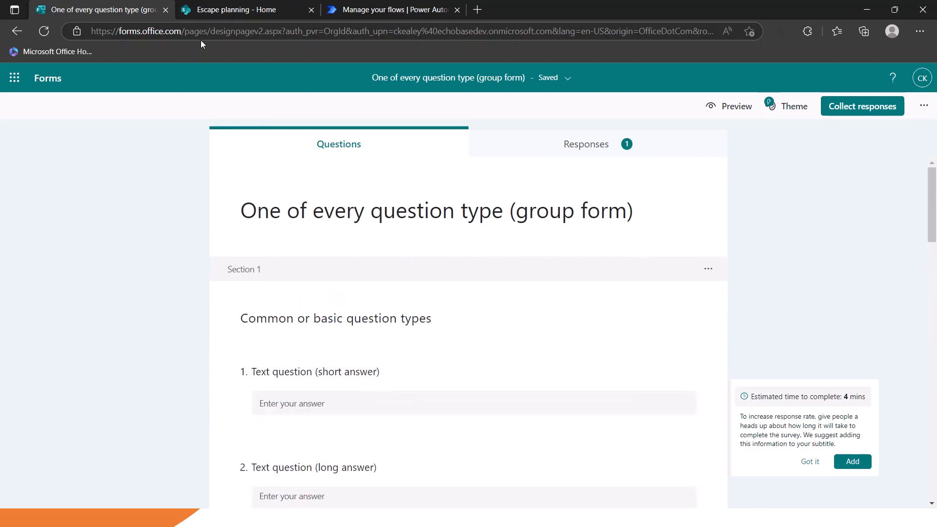
left_click(246, 14)
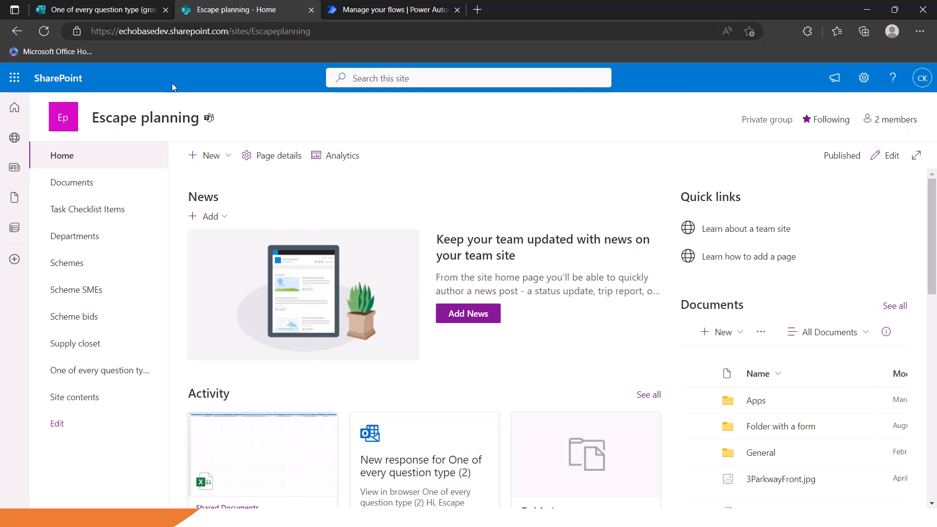
Choose New > List on the Escape planning home page.
left_click(210, 156)
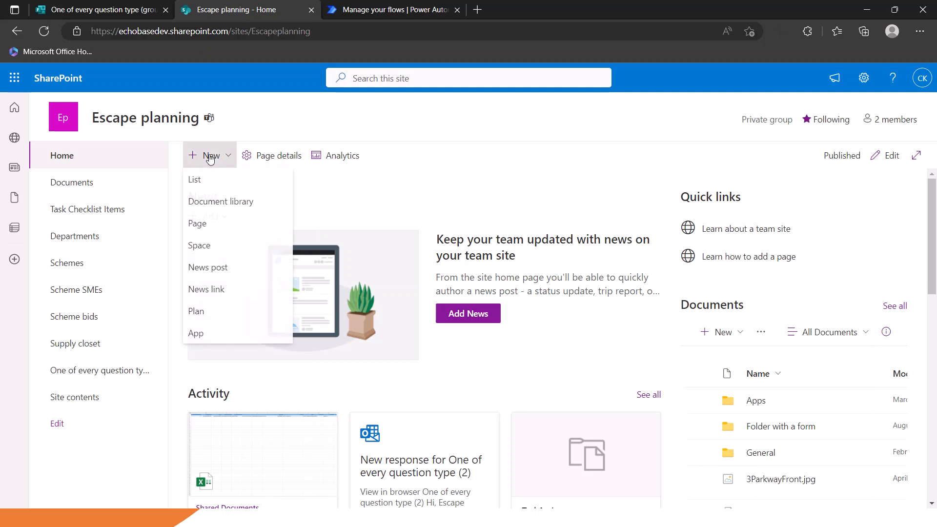
left_click(195, 180)
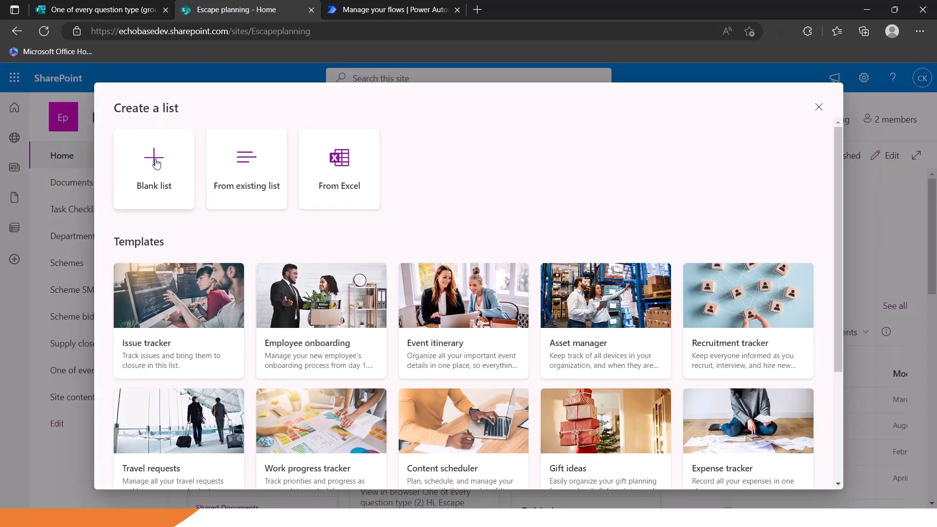
Create a blank list, typing 'One of every question form' and removing the spaces to name it Oneofeveryquestionform.
left_click(154, 162)
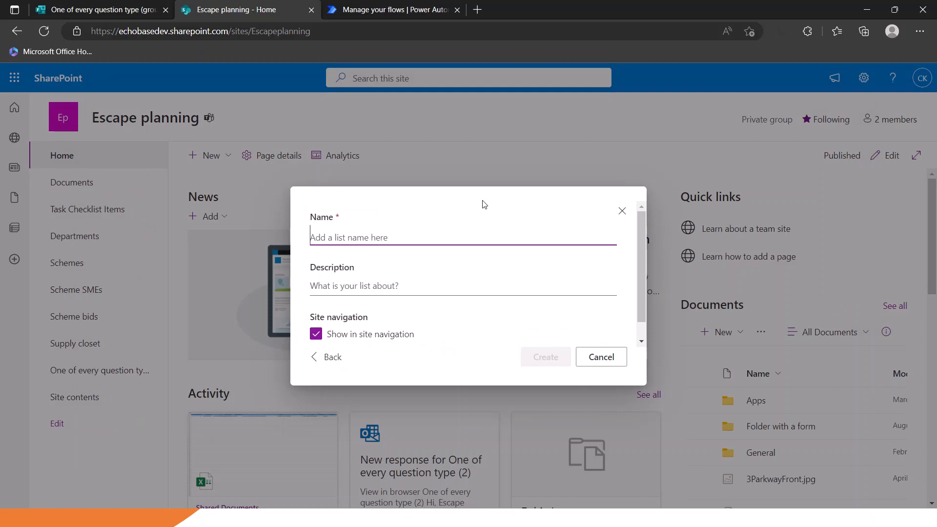
type("One")
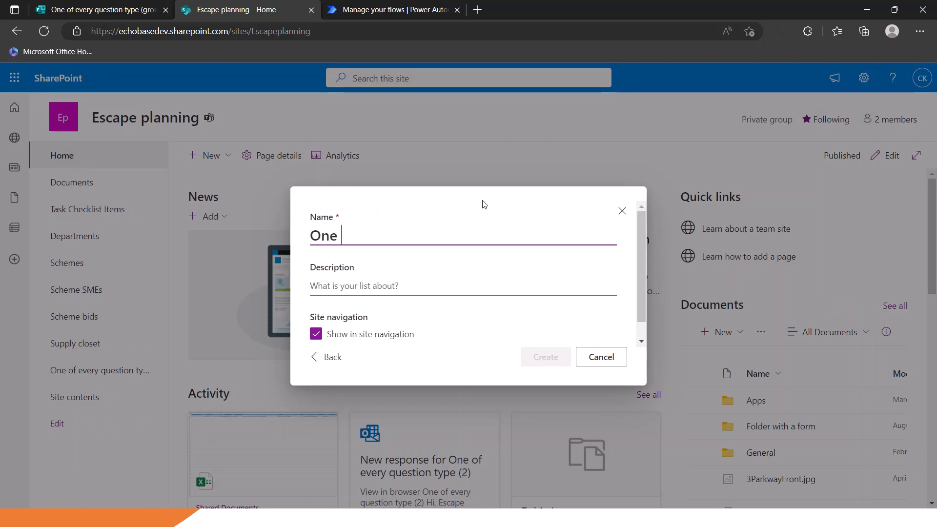
type(" of every question ")
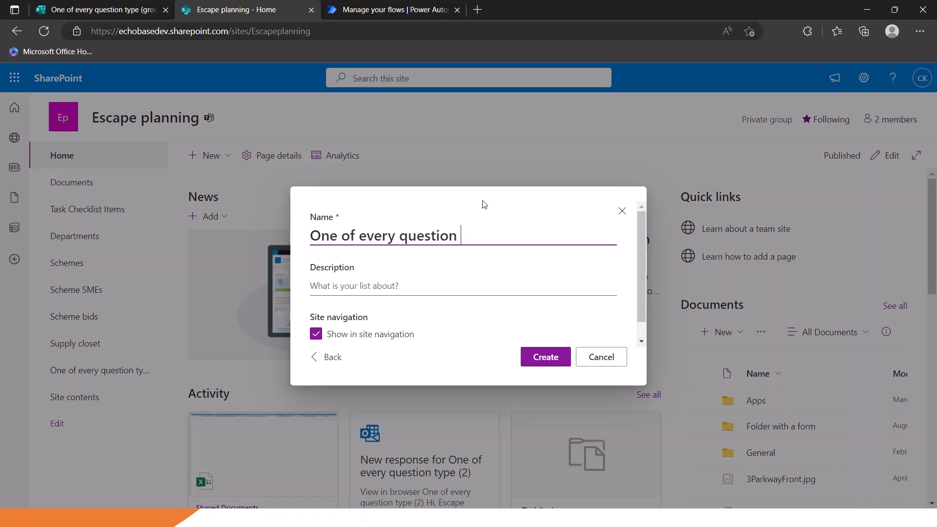
type("form")
key("Left")
key("Left")
key("Left")
key("Left")
key("Left")
key("Left")
key("Left")
key("Left")
key("Left")
key("Left")
key("Left")
key("Left")
key("Left")
key("Left")
key("Left")
key("Left")
key("Left")
key("Left")
key("Left")
key("Left")
key("Left")
key("Left")
key("BackSpace")
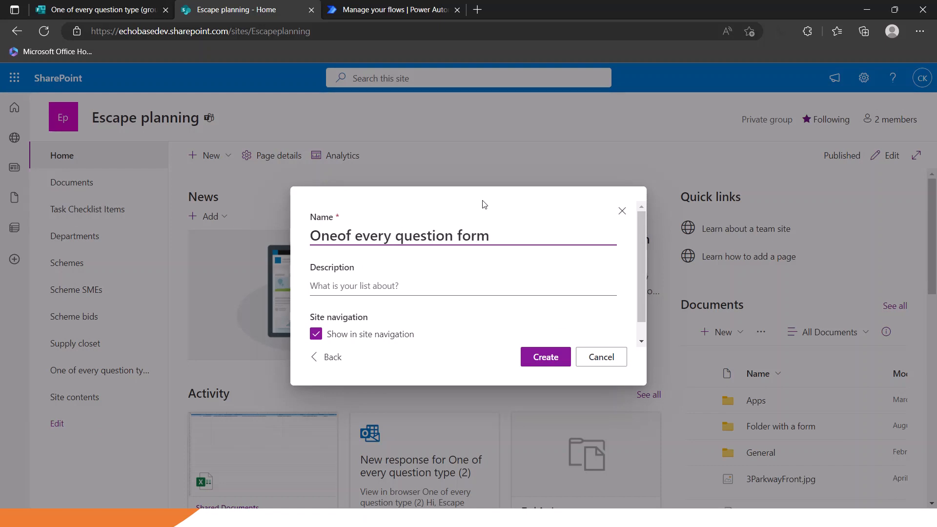
key("Right")
key("Delete")
key("Right")
key("Right")
key("Right")
key("Right")
key("Right")
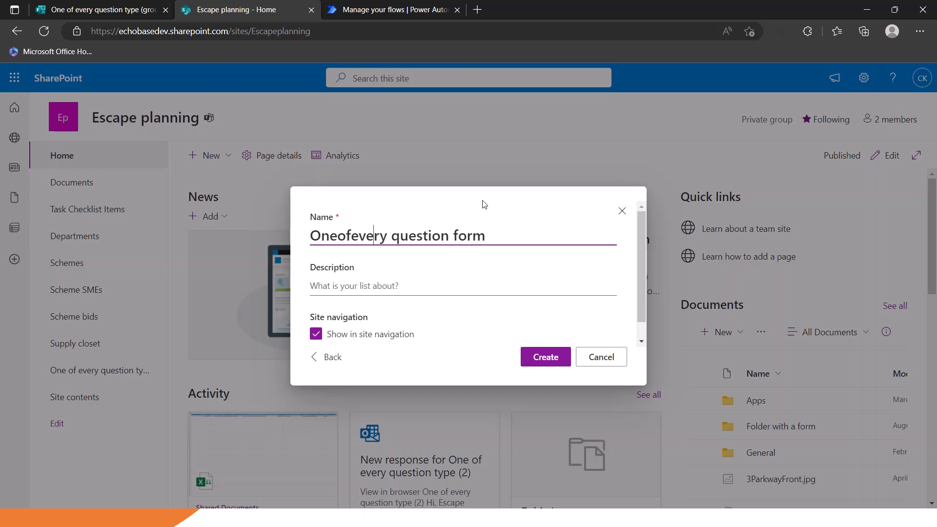
key("Delete")
key("Right")
key("Right")
key("Right")
key("Right")
key("Right")
key("Right")
key("Right")
key("Right")
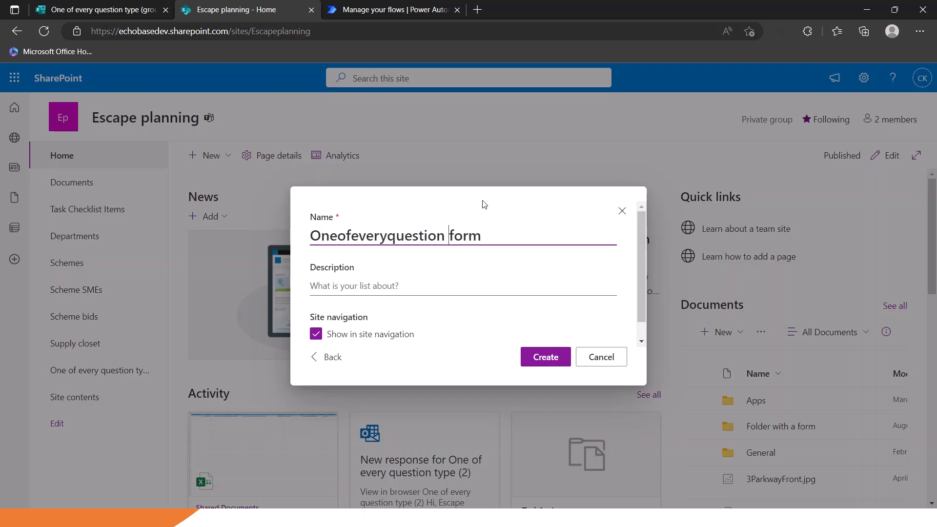
key("Delete")
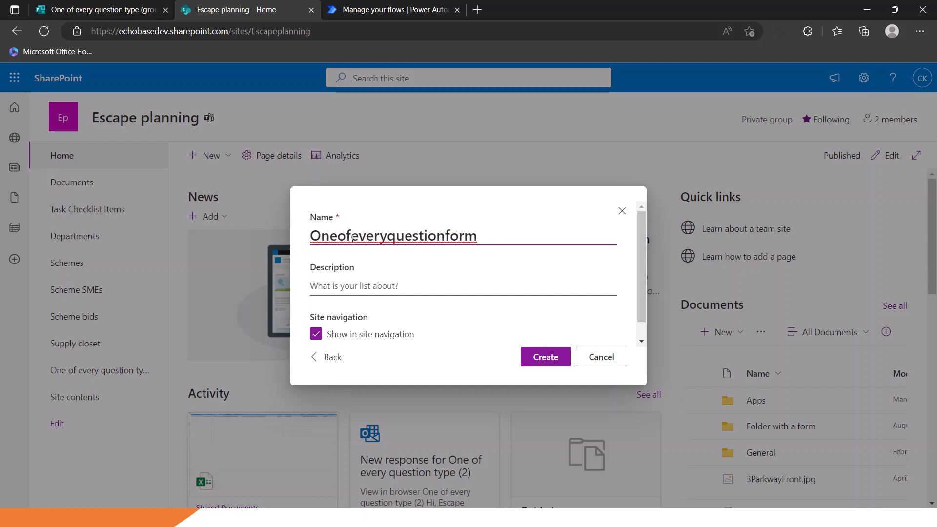
left_click(540, 358)
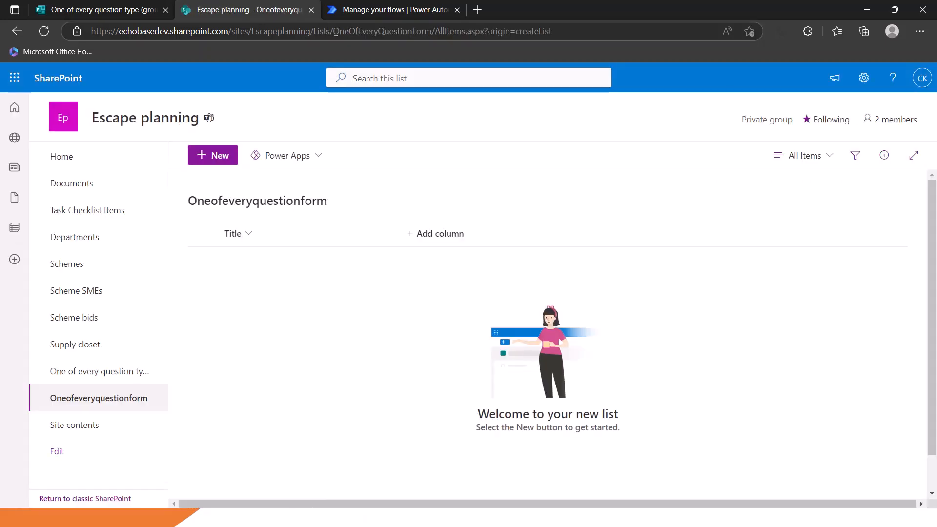
left_click_drag(334, 31, 432, 31)
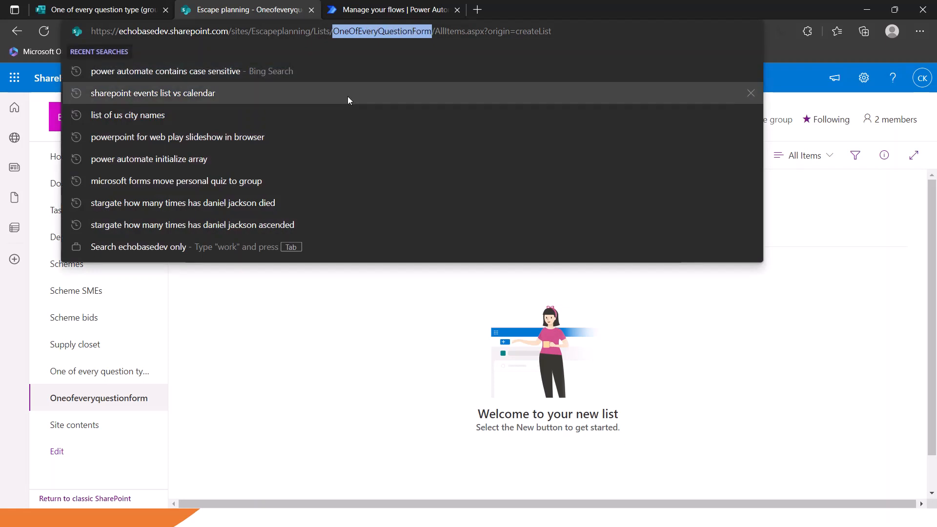
left_click(300, 274)
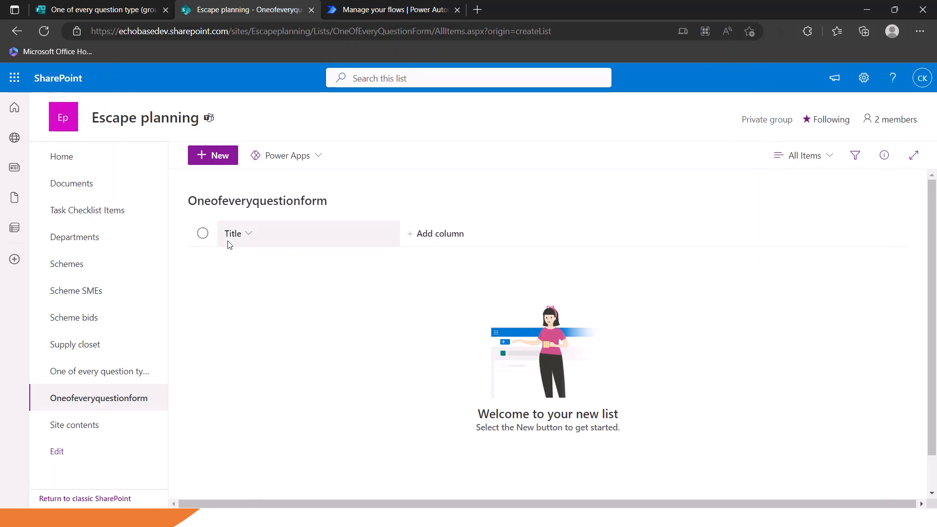
double_click(270, 198)
left_click(284, 310)
double_click(254, 197)
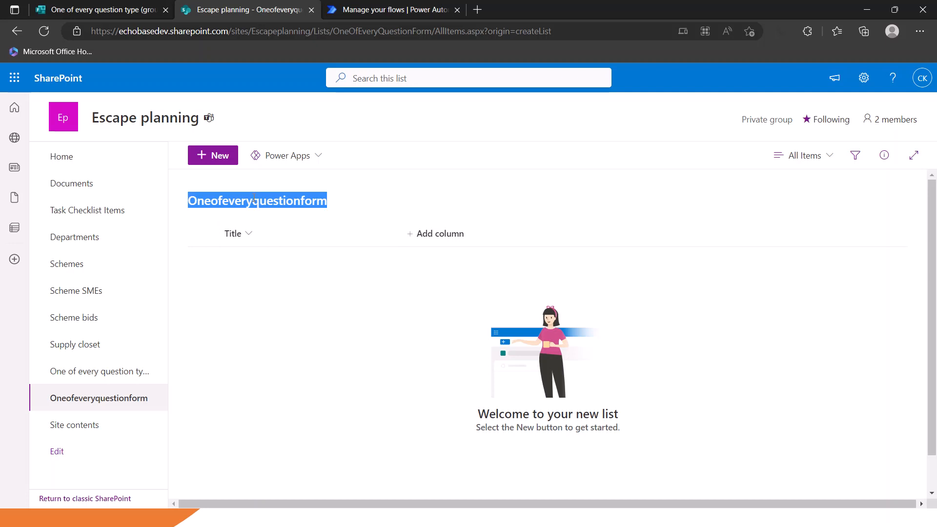
left_click(308, 259)
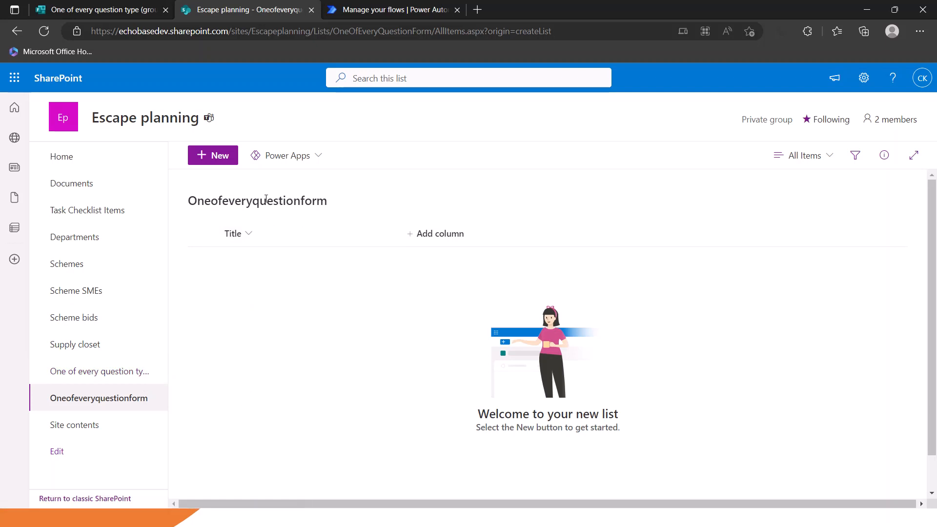
Rename the list title to 'One of every question form' and confirm the URL still reads Oneofeveryquestionform.
left_click(43, 30)
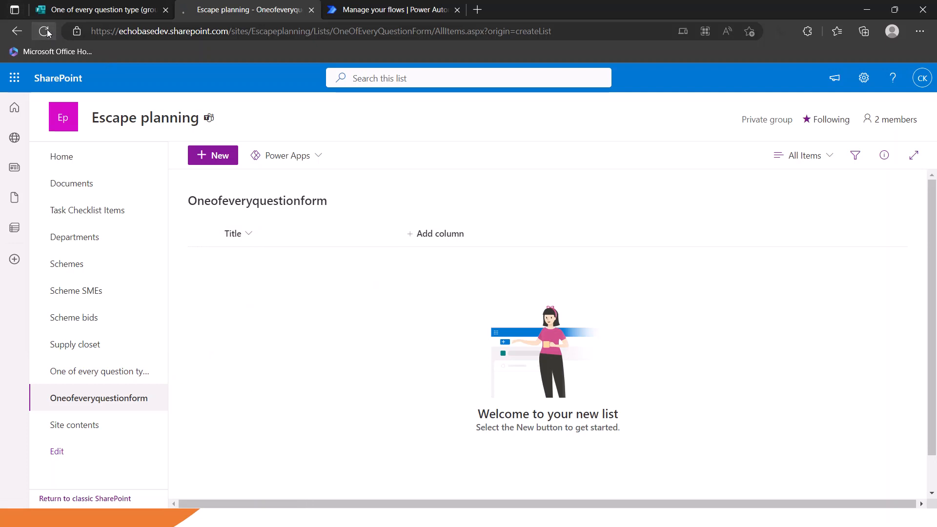
left_click(266, 202)
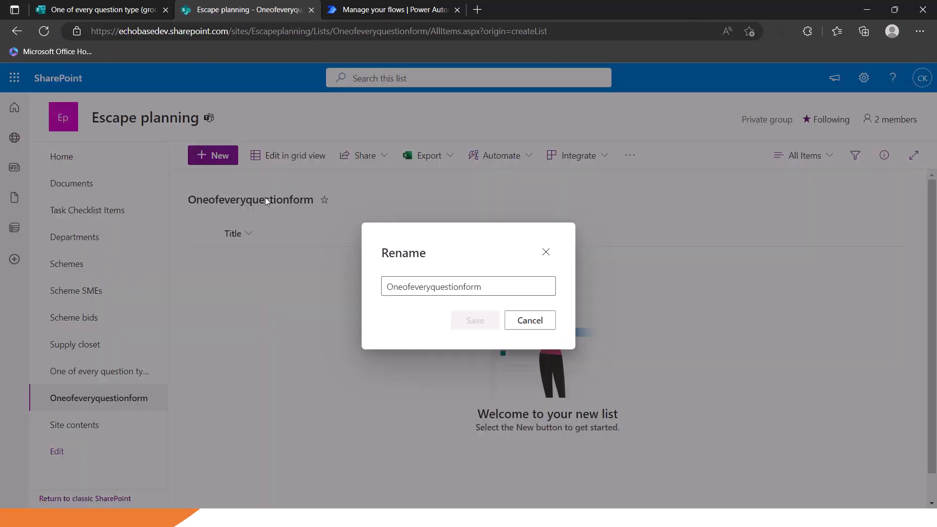
right_click(404, 287)
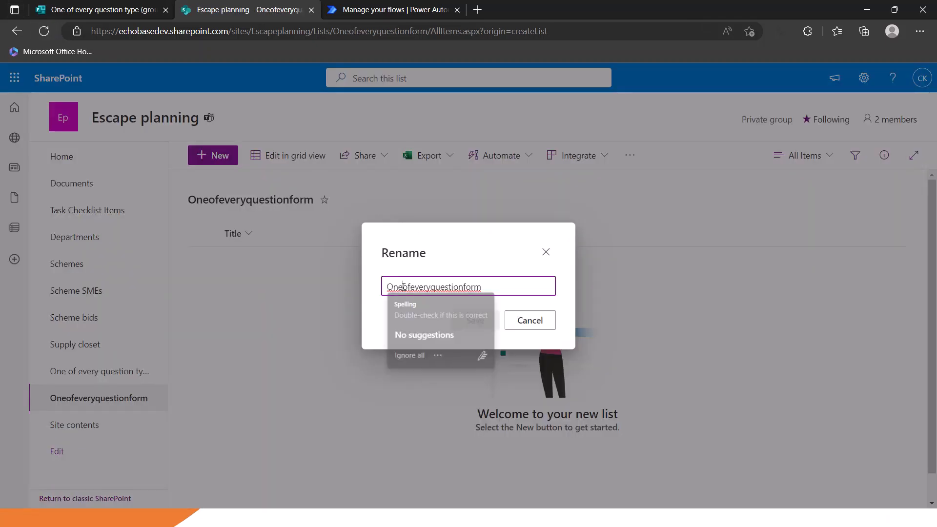
left_click(404, 287)
left_click(413, 287)
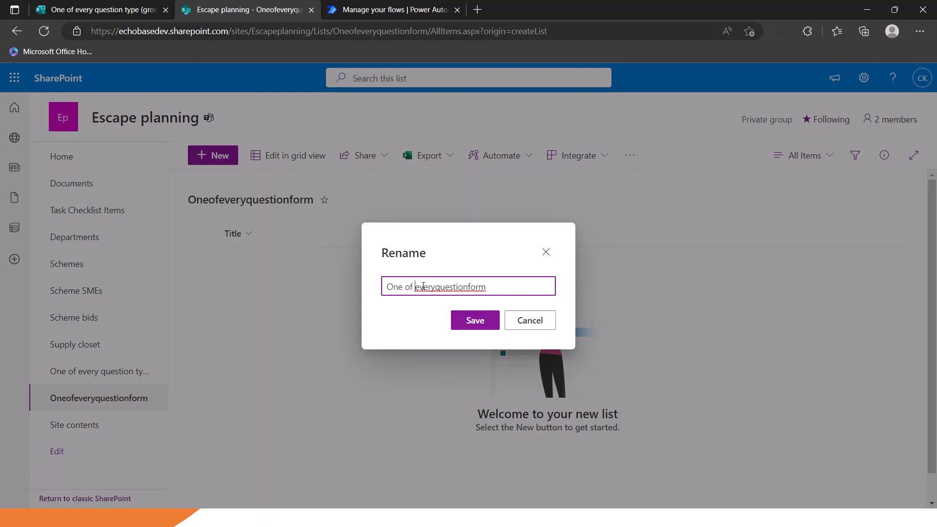
right_click(470, 288)
left_click(470, 287)
left_click(474, 321)
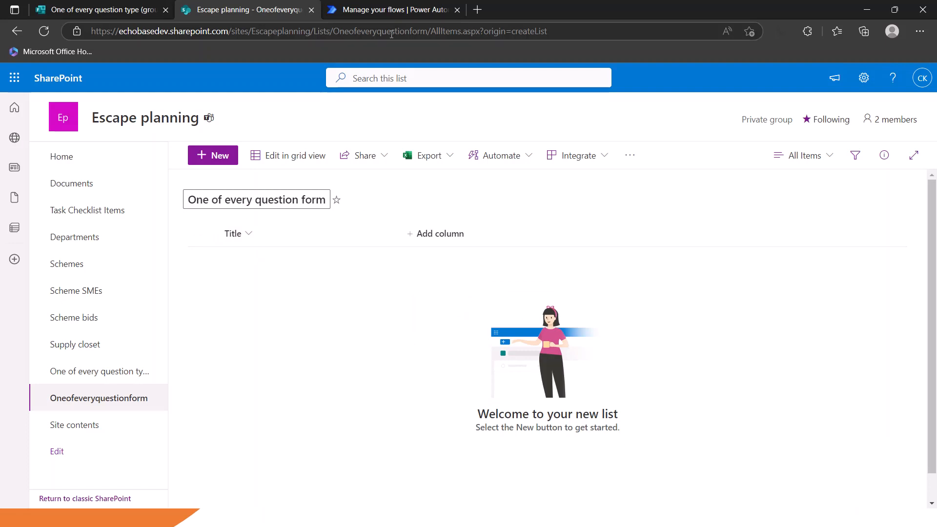
left_click_drag(333, 33, 429, 34)
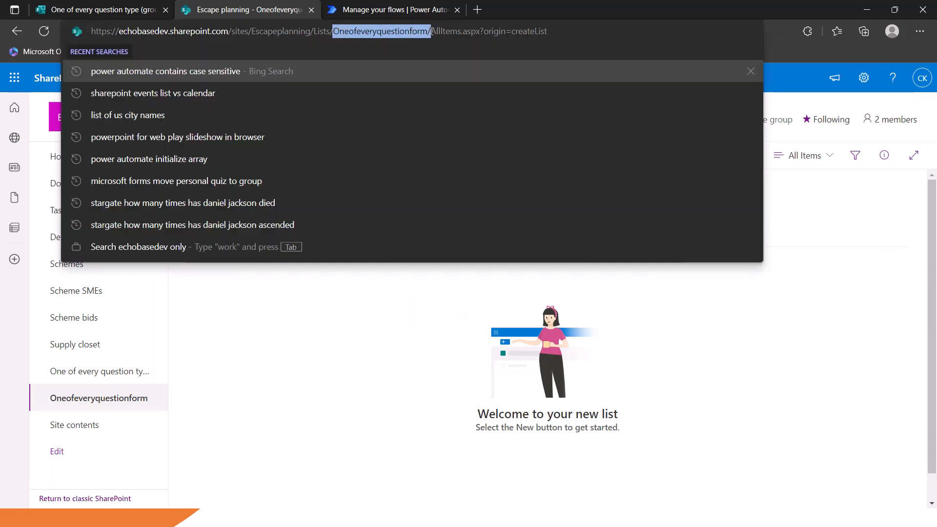
left_click(364, 342)
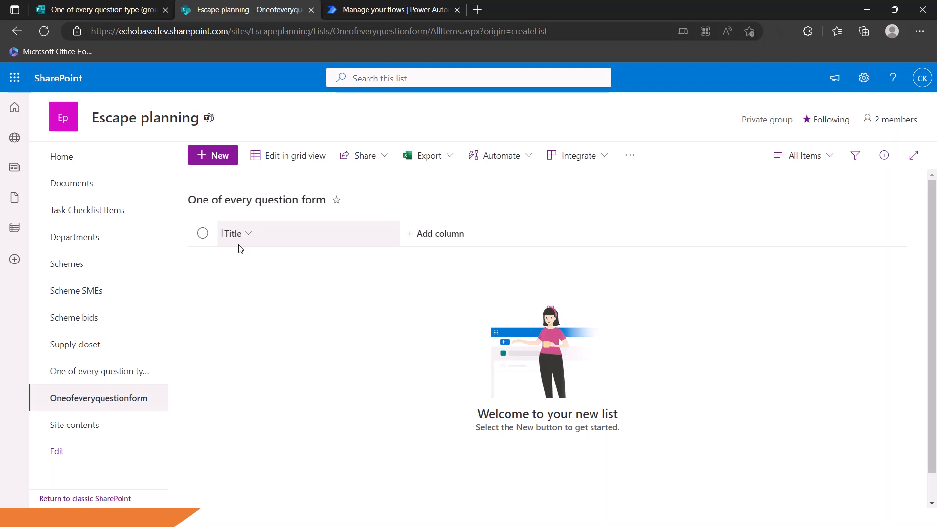
Add a single line of text column, correcting 'Short text' to the name ShortText.
left_click(445, 241)
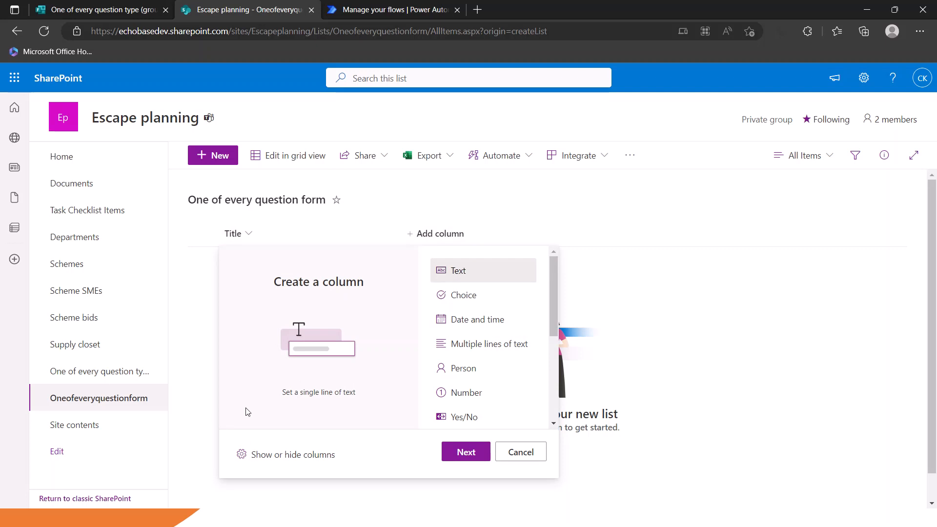
left_click(470, 452)
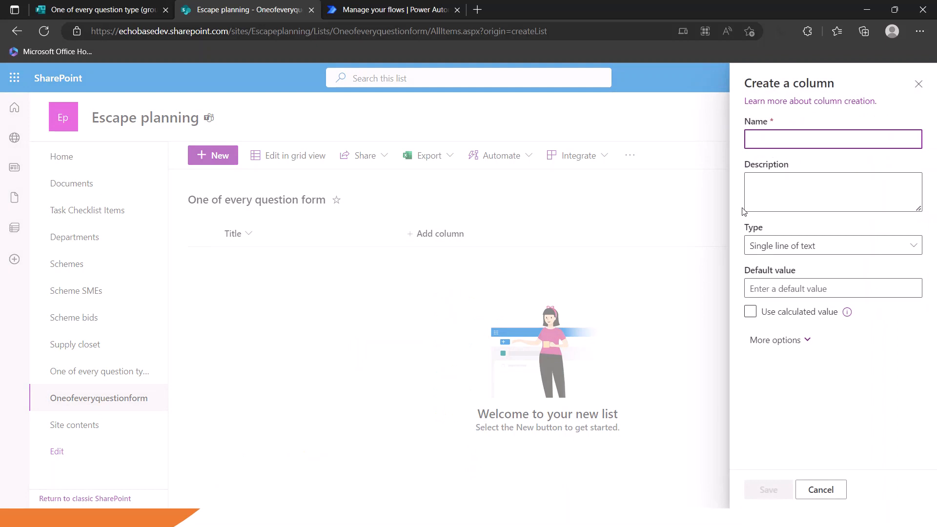
type("Short")
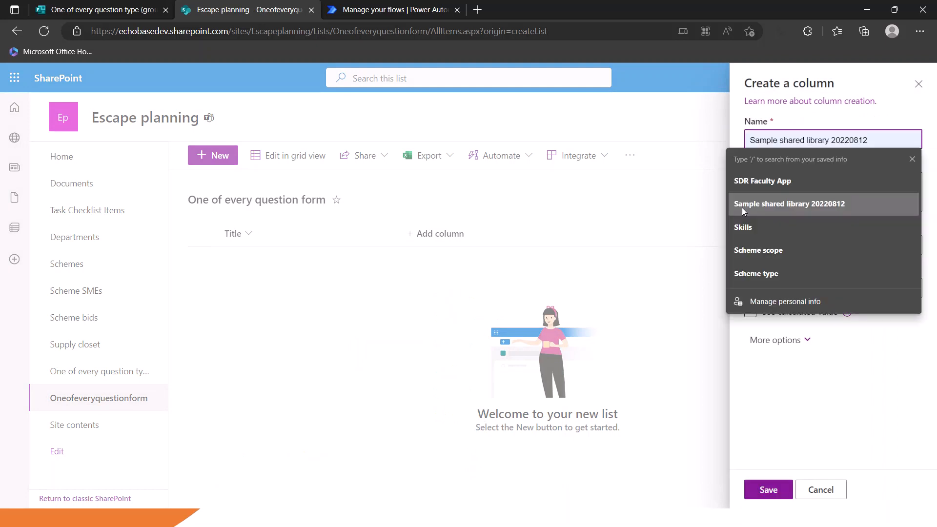
type(" text")
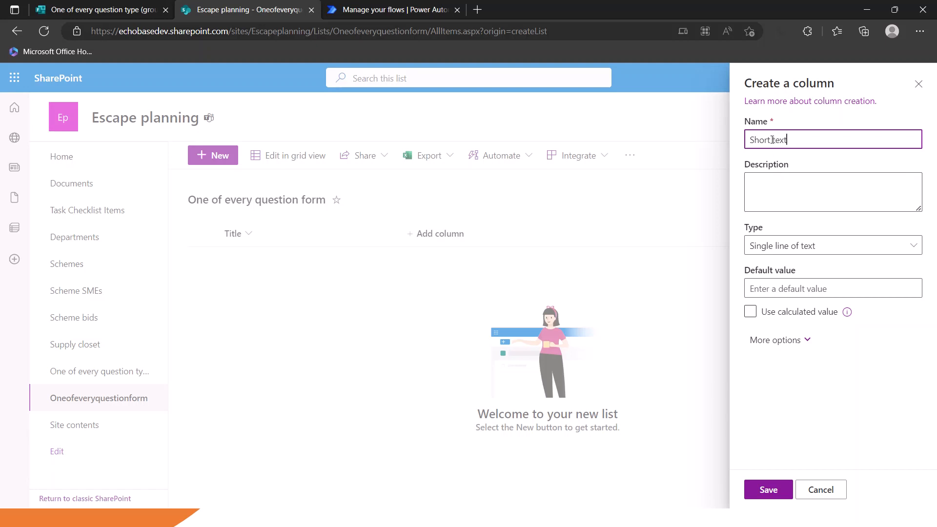
left_click_drag(772, 139, 775, 139)
type("T")
left_click(768, 489)
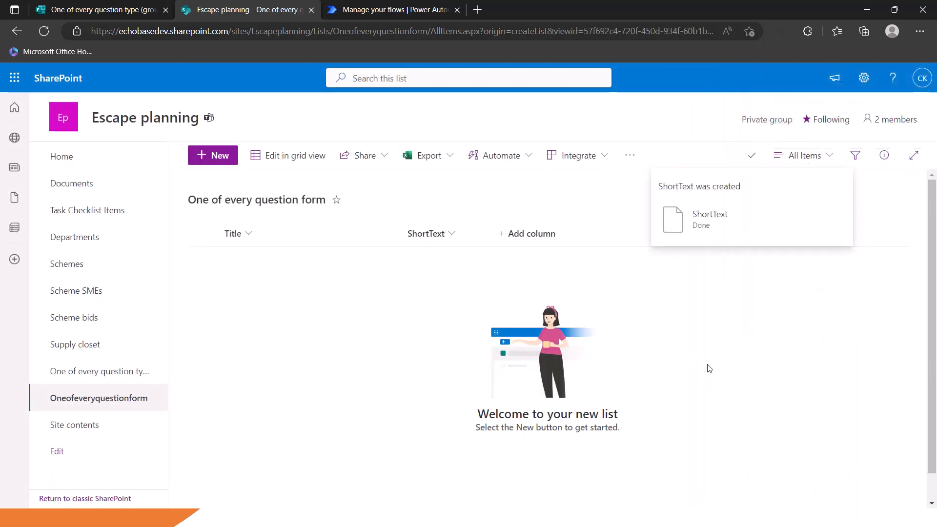
Edit the ShortText column settings and insert a space to rename it 'Short Text'.
left_click(449, 241)
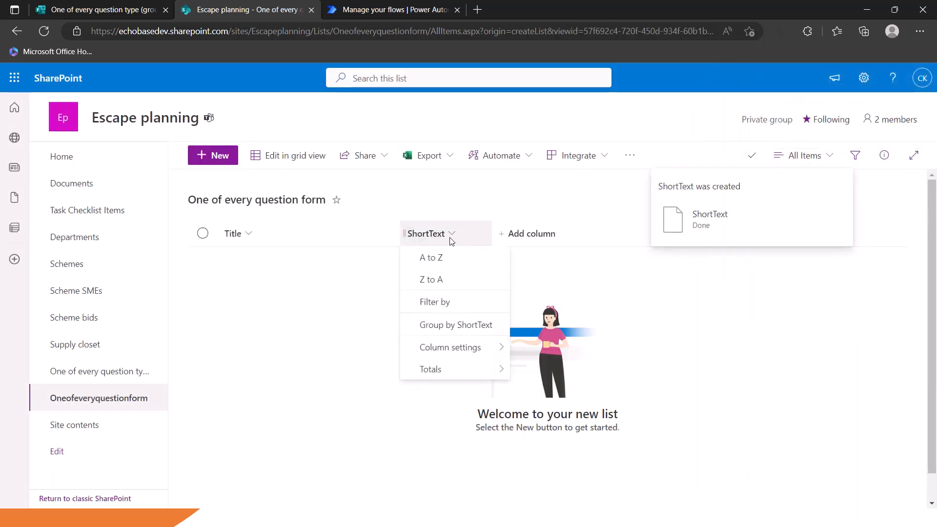
mouse_move(429, 348)
left_click(526, 348)
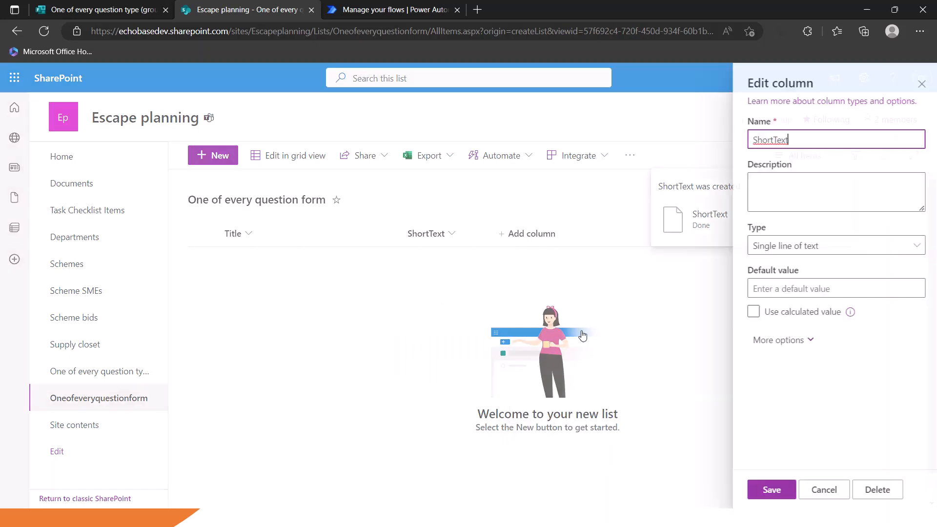
left_click(771, 140)
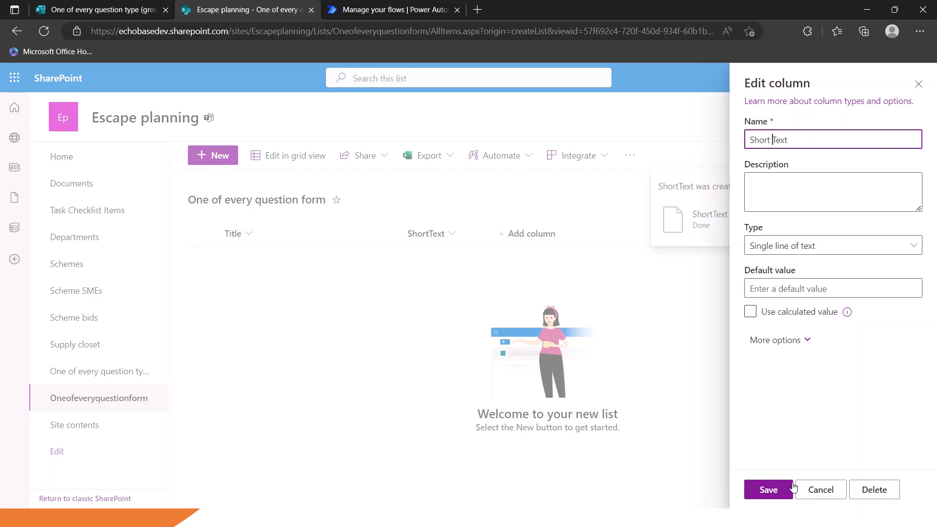
left_click(768, 492)
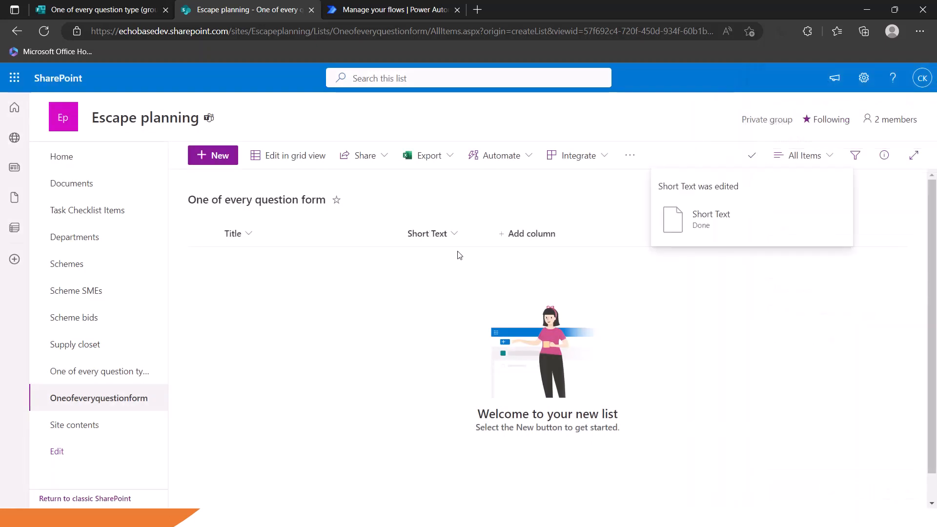
Add a Multiple lines of text column named LongText.
left_click(535, 236)
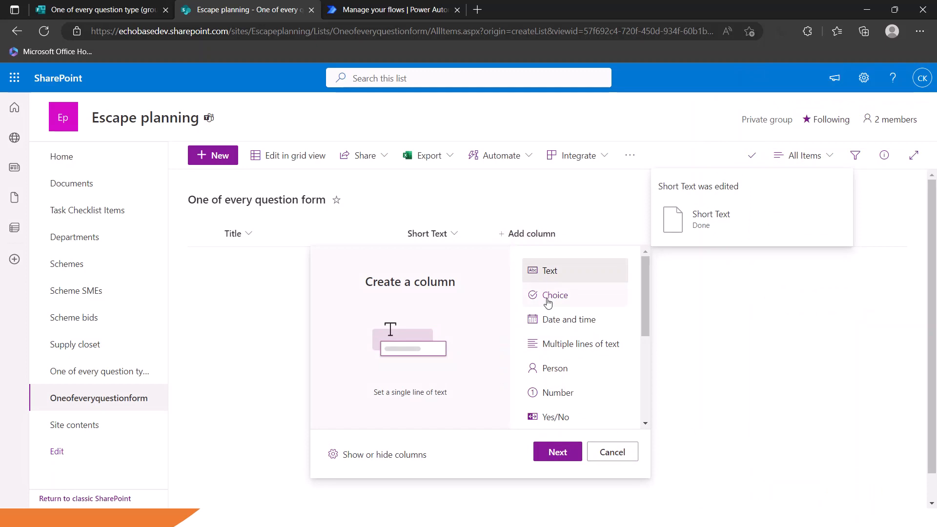
left_click(563, 350)
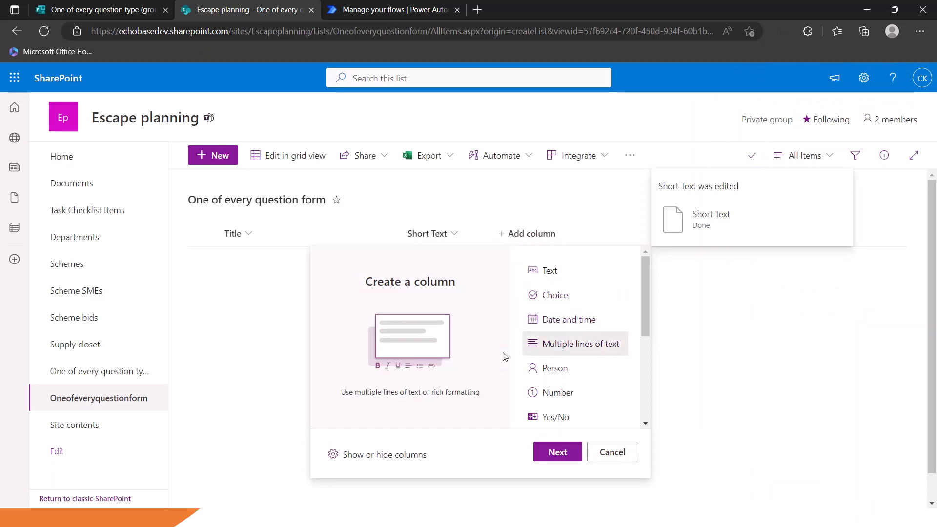
left_click(559, 453)
type("LongText")
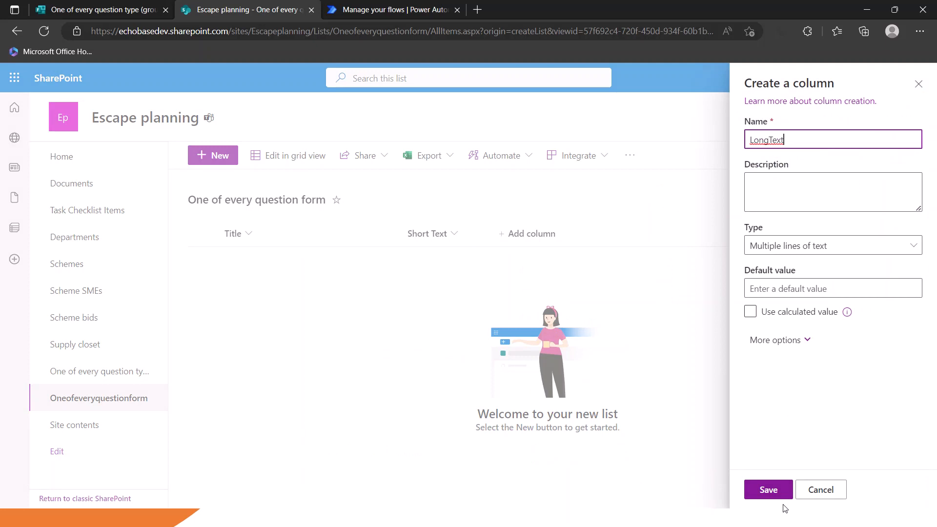
left_click(769, 490)
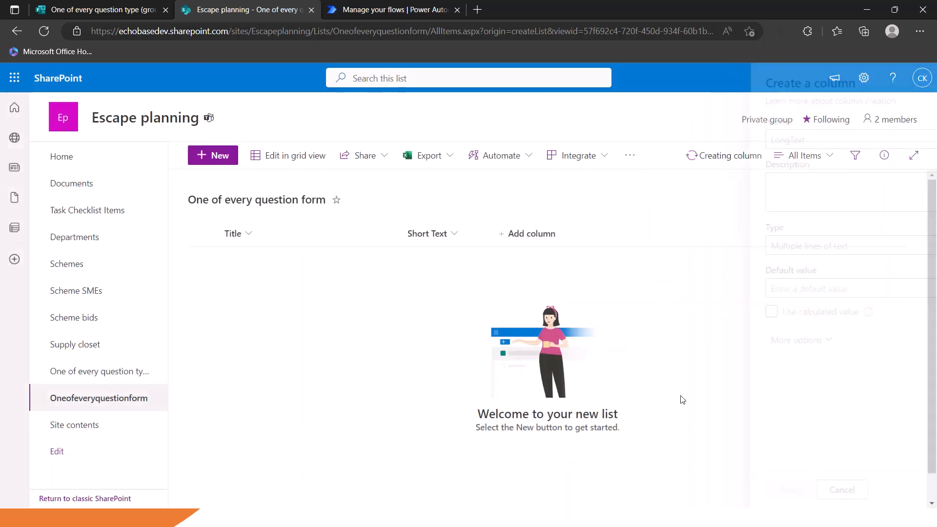
Start a Choice column and enter the name SingleSelectChoice.
left_click(623, 234)
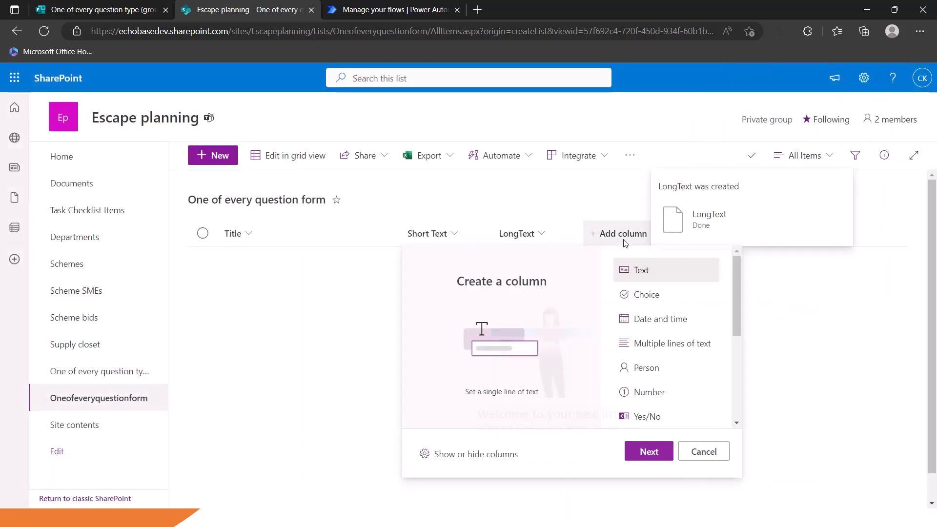
left_click(638, 297)
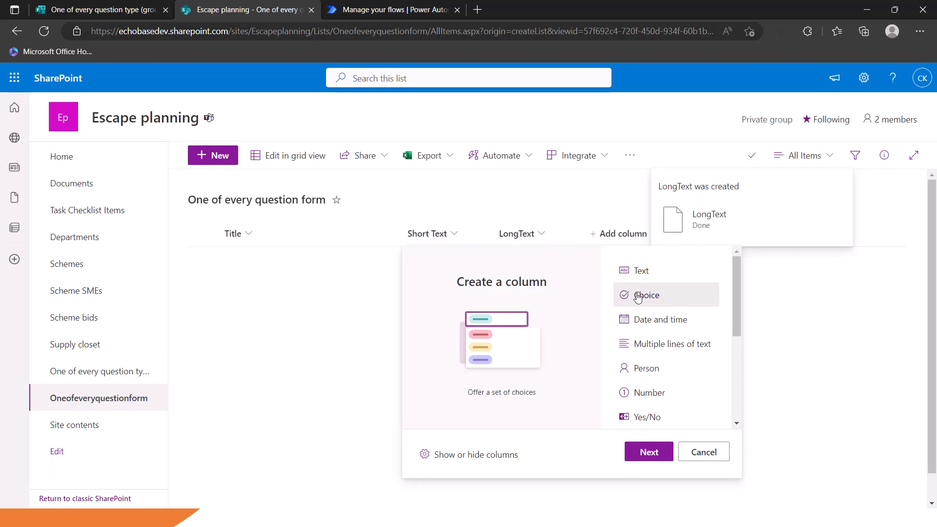
left_click(649, 451)
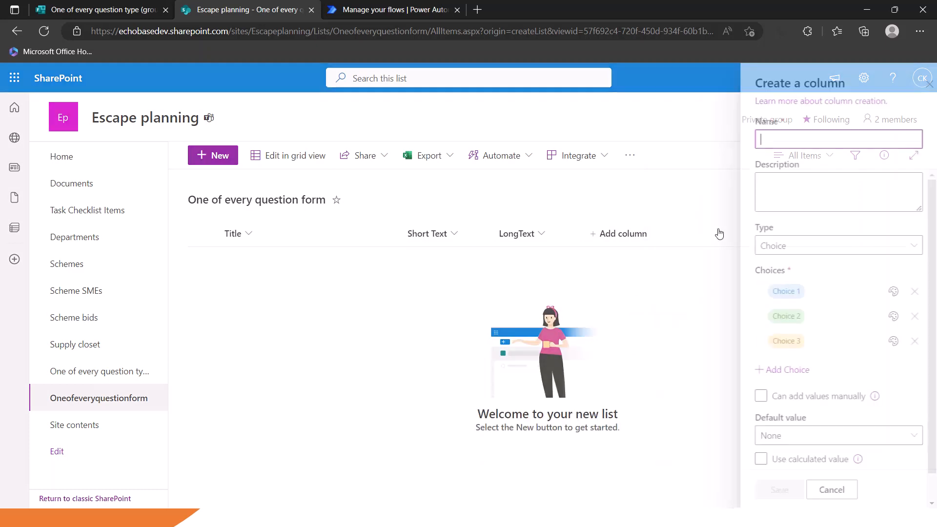
type("Single")
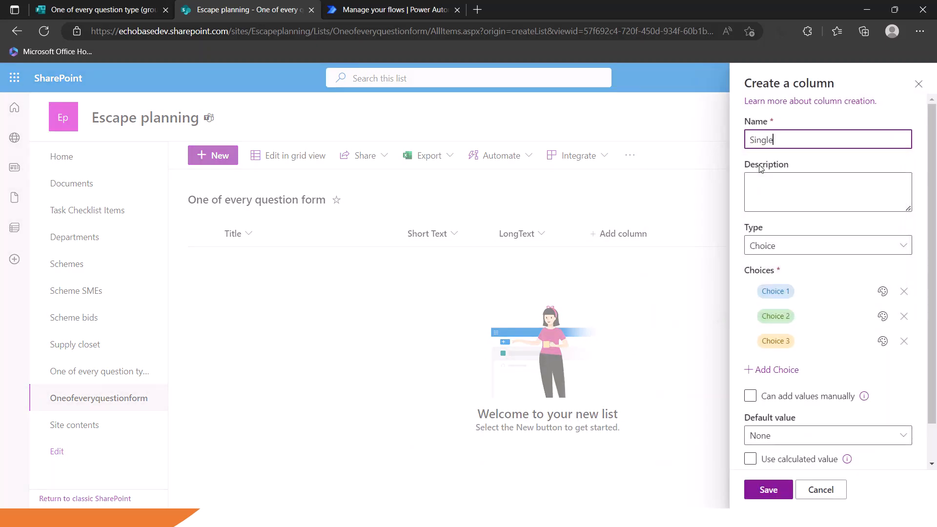
type("SelectChoice")
Compare the form's questions with the SharePoint choice column being set up.
left_click(104, 11)
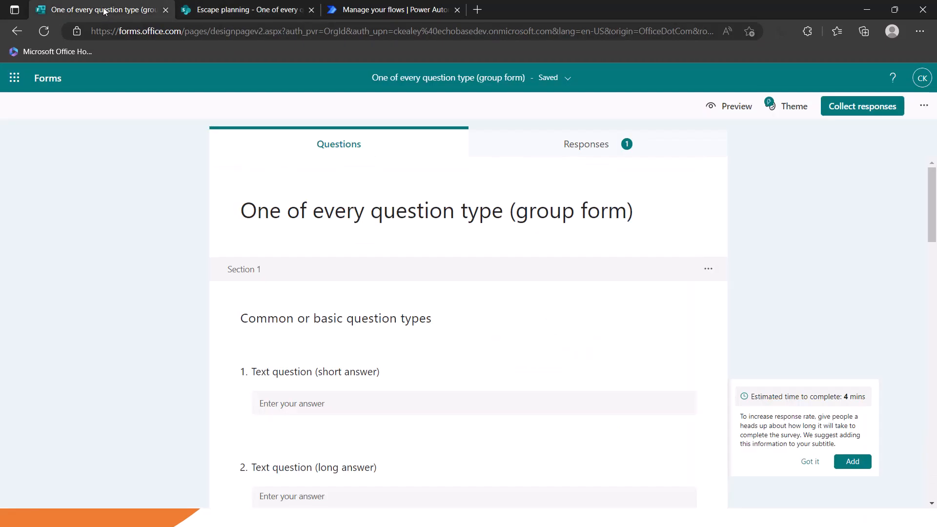
scroll(300, 242, "down", 5)
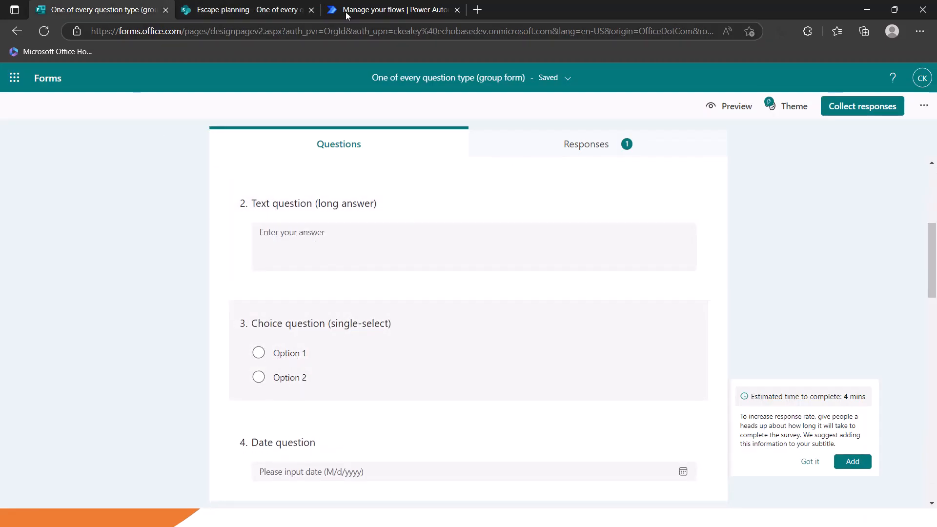
left_click(240, 12)
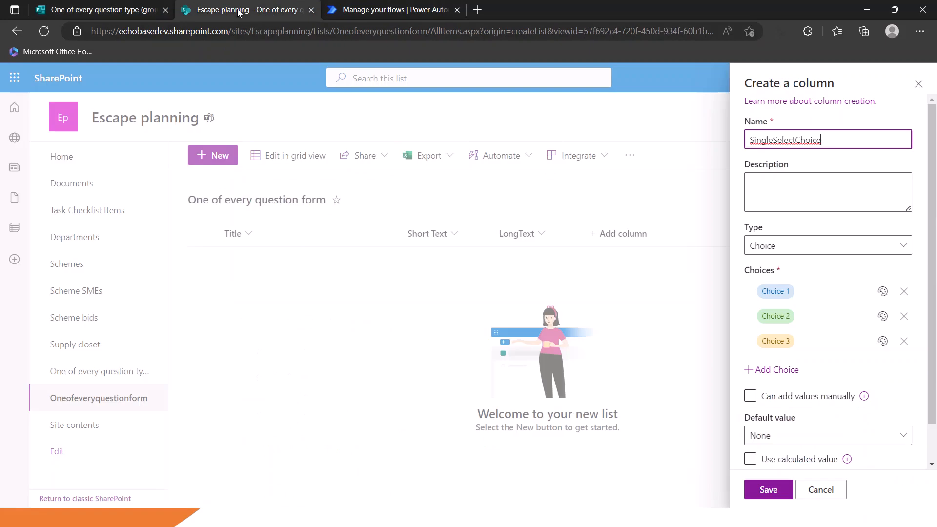
left_click(95, 8)
Set question 3's options to Choice 1, Choice 2 and a new Choice 3.
left_click(279, 353)
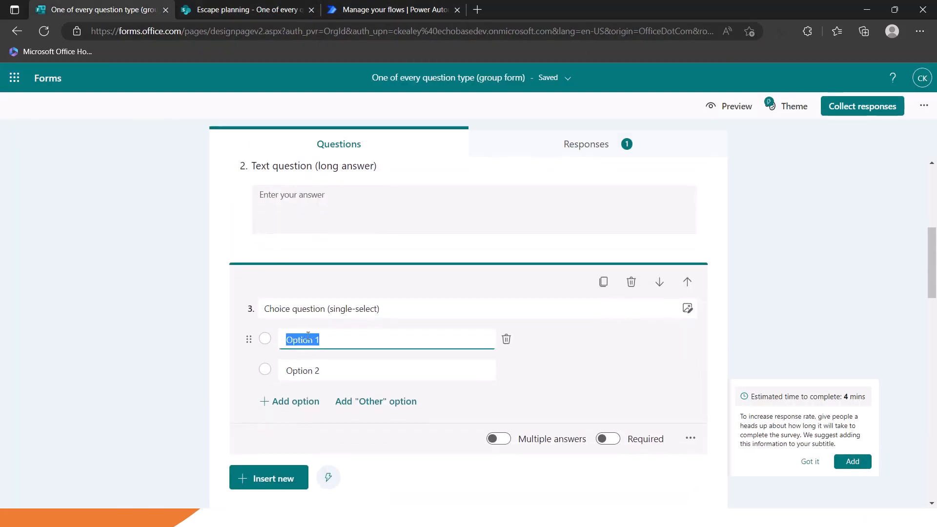
type("Choice 1")
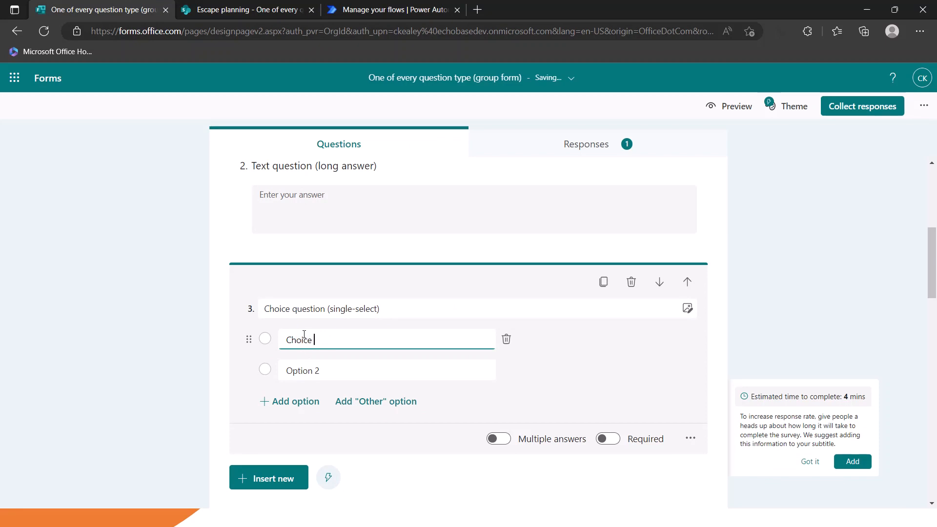
key("Tab")
type("Choice 2")
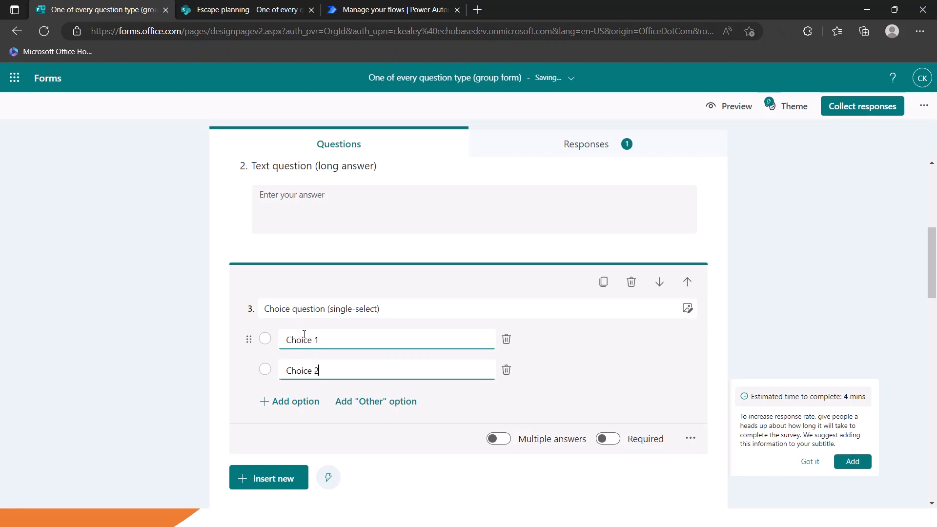
key("Return")
type("Choice 3")
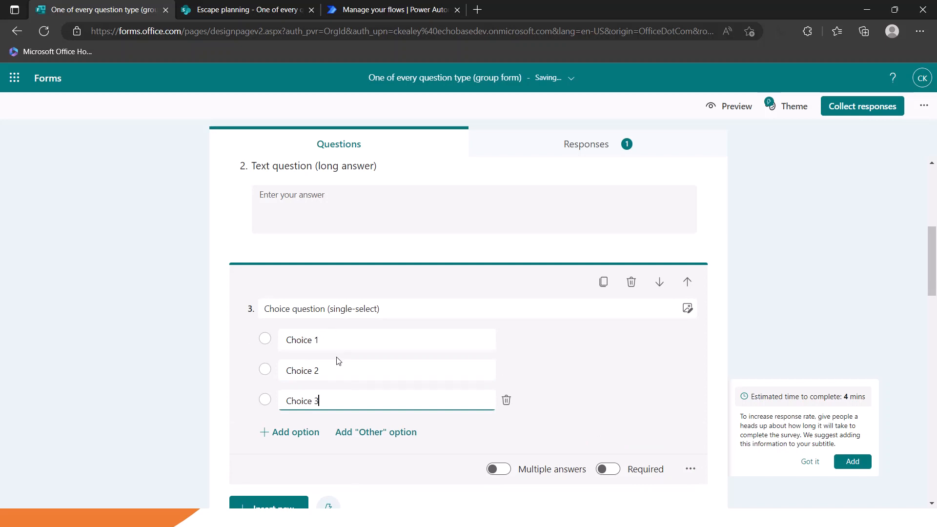
left_click(610, 422)
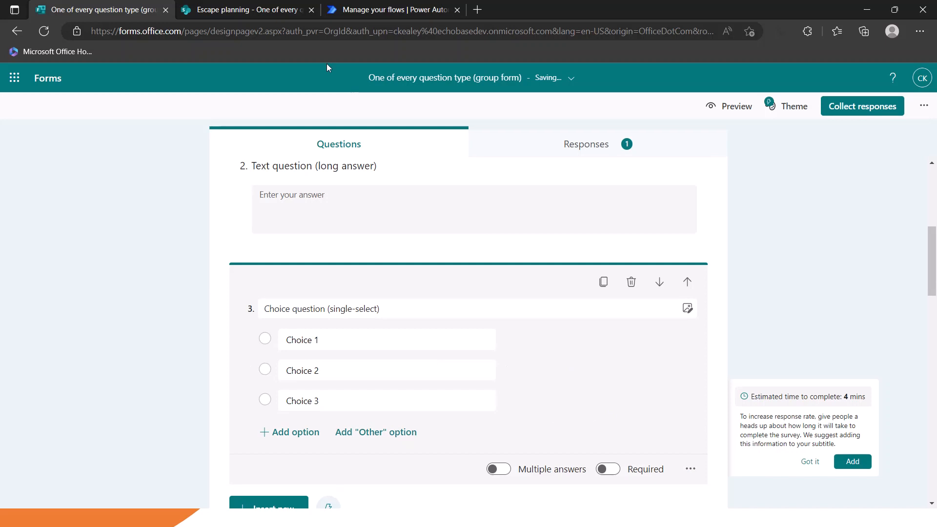
left_click(244, 10)
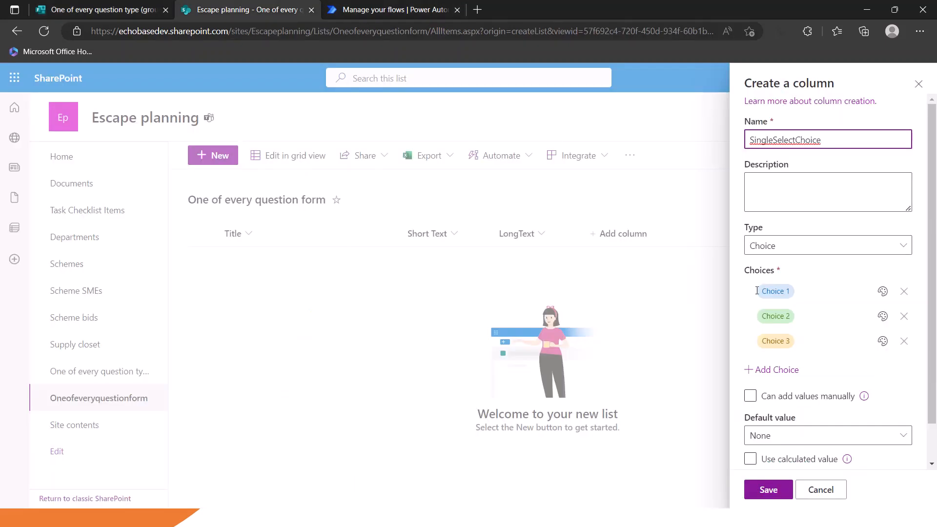
Save SingleSelectChoice, then add a Date and time column named Date with Include Time off.
left_click(768, 490)
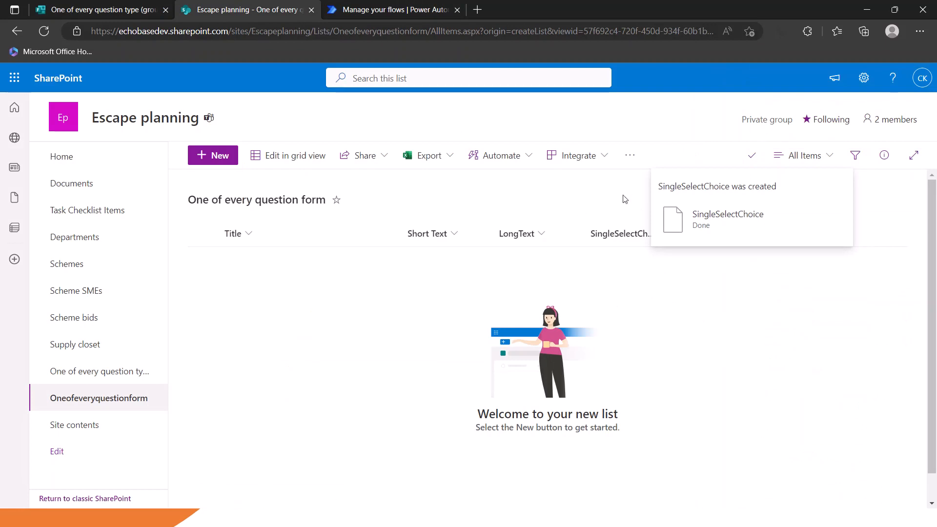
left_click(715, 234)
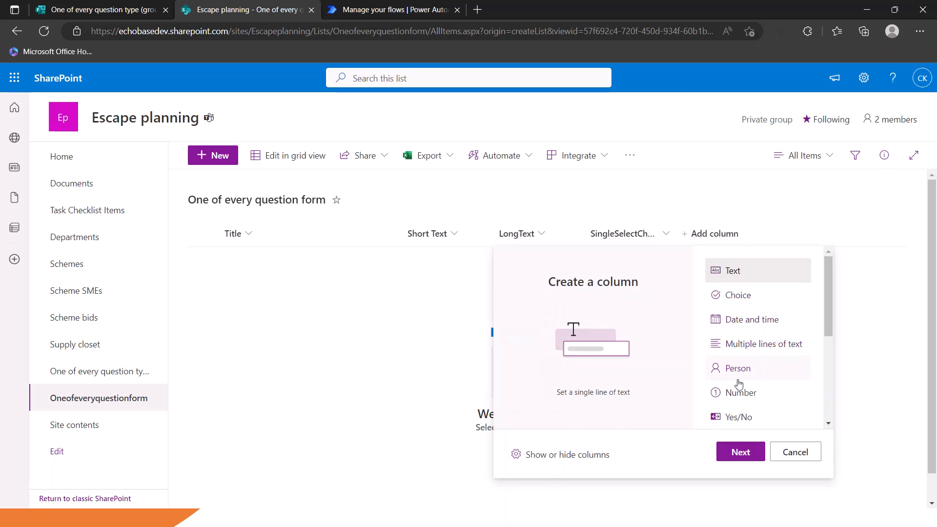
scroll(734, 348, "down", 1)
scroll(734, 348, "up", 1)
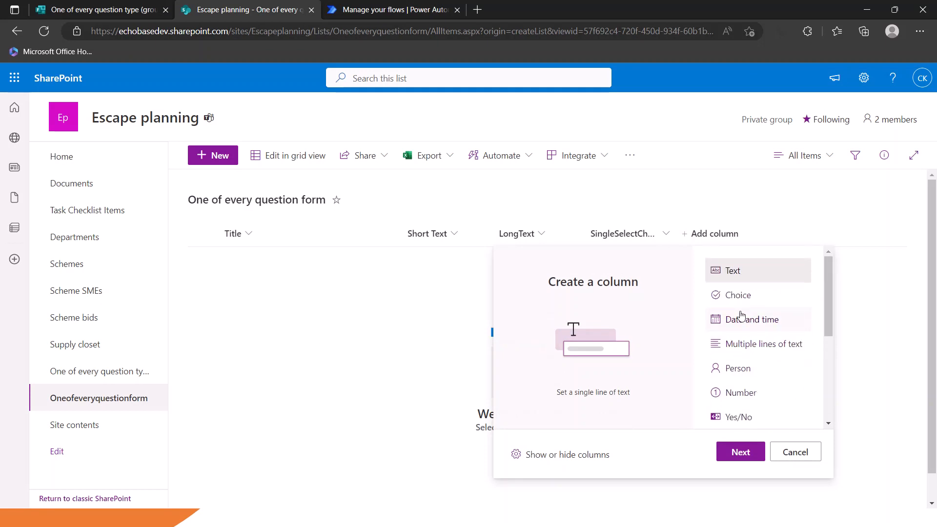
left_click(737, 319)
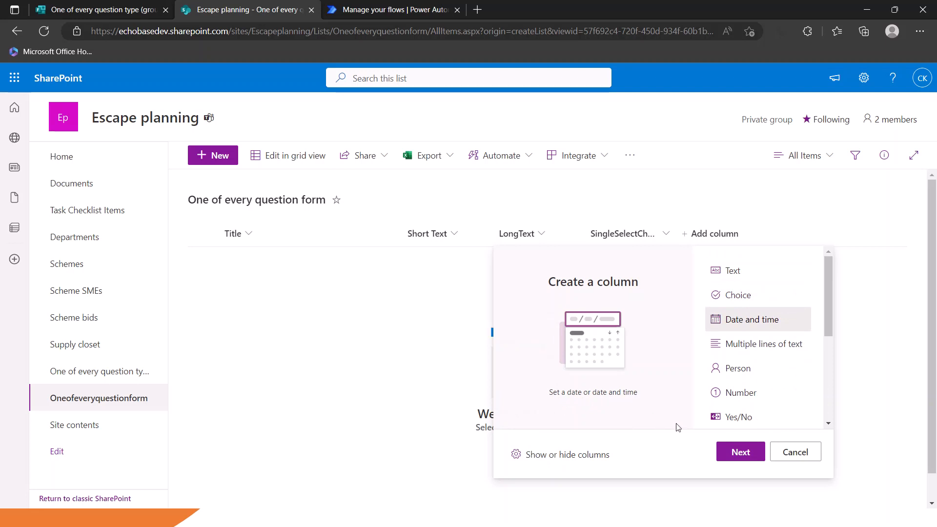
left_click(741, 453)
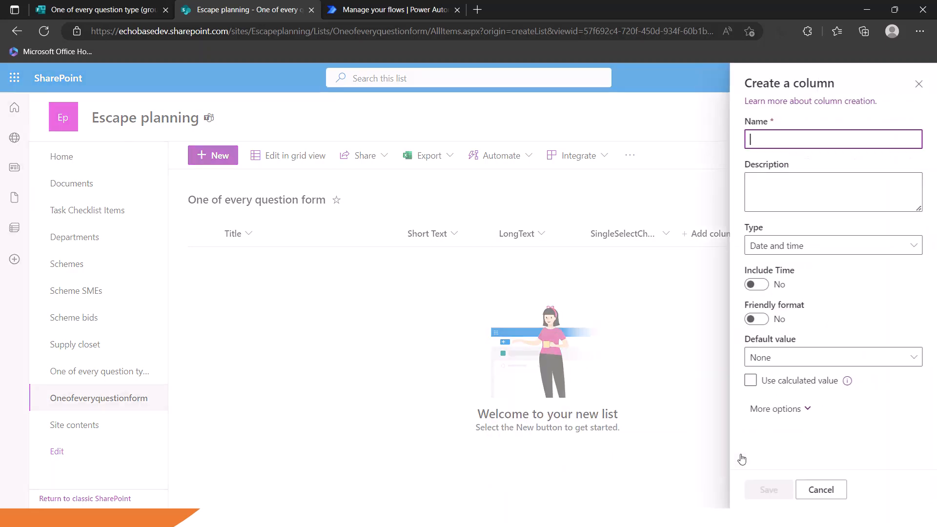
type("Date")
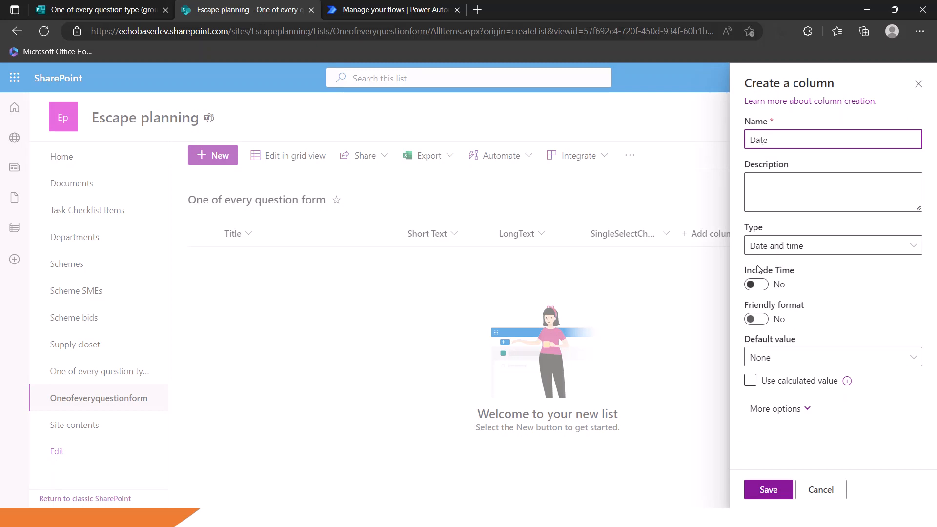
left_click(761, 288)
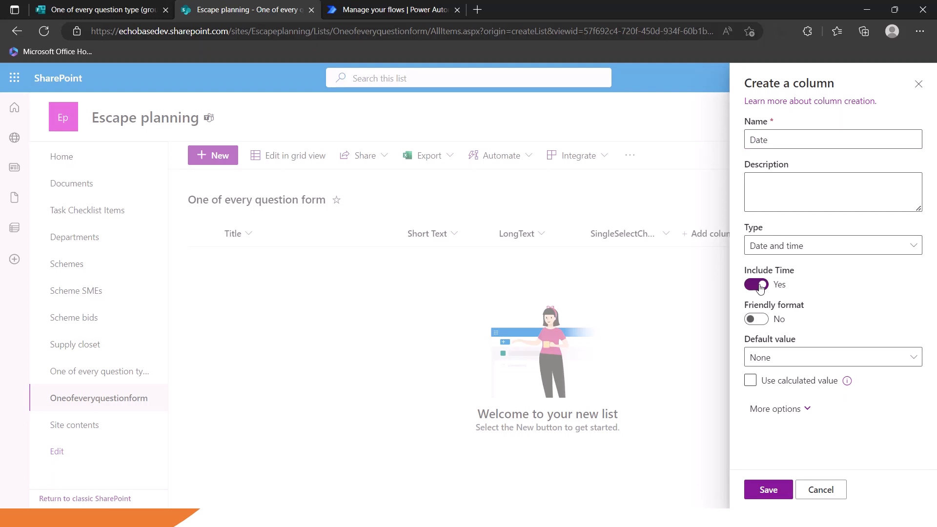
left_click(760, 288)
left_click(774, 491)
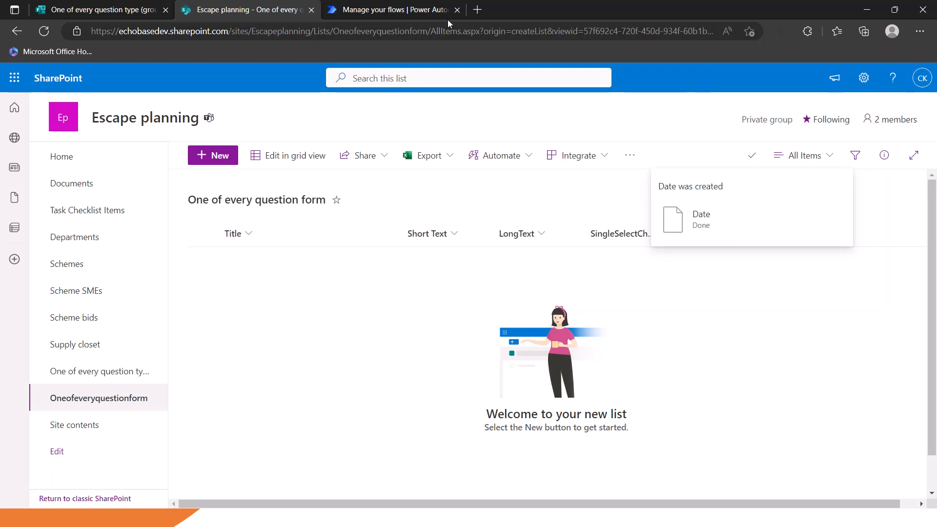
Create an automated cloud flow on the Forms new-response trigger, named 'One of every question form to sharepoint'.
left_click(383, 10)
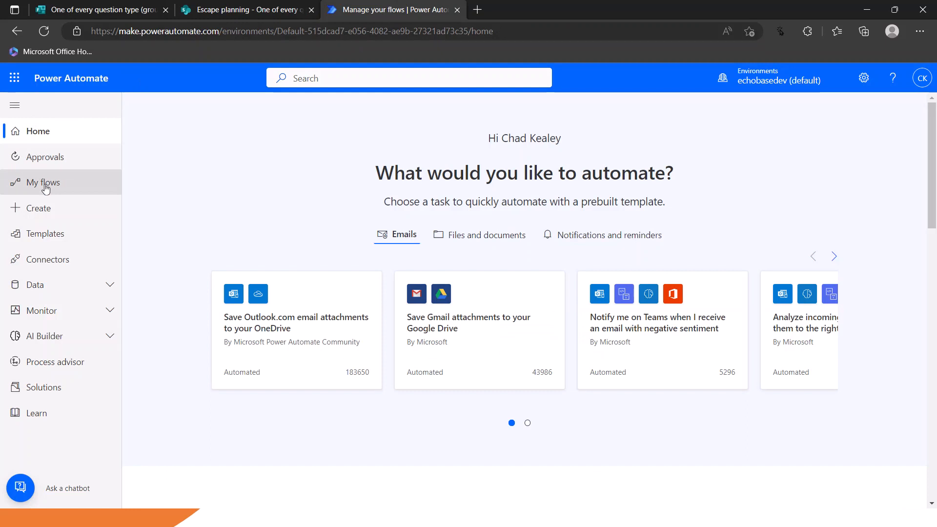
left_click(43, 209)
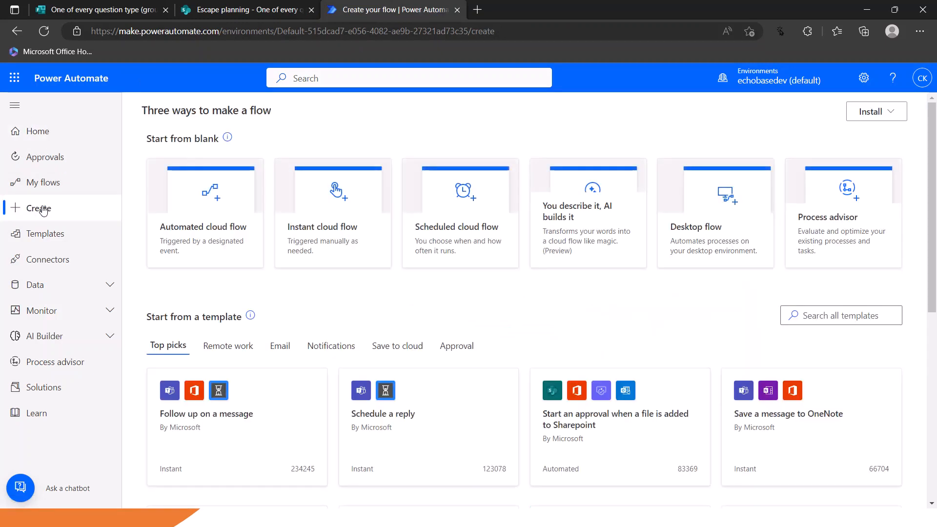
left_click(206, 195)
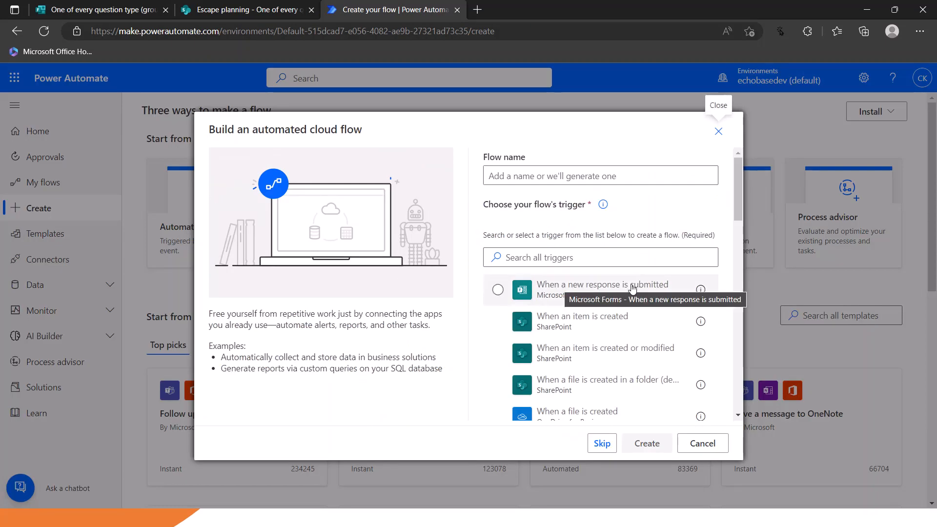
left_click(574, 290)
left_click(508, 183)
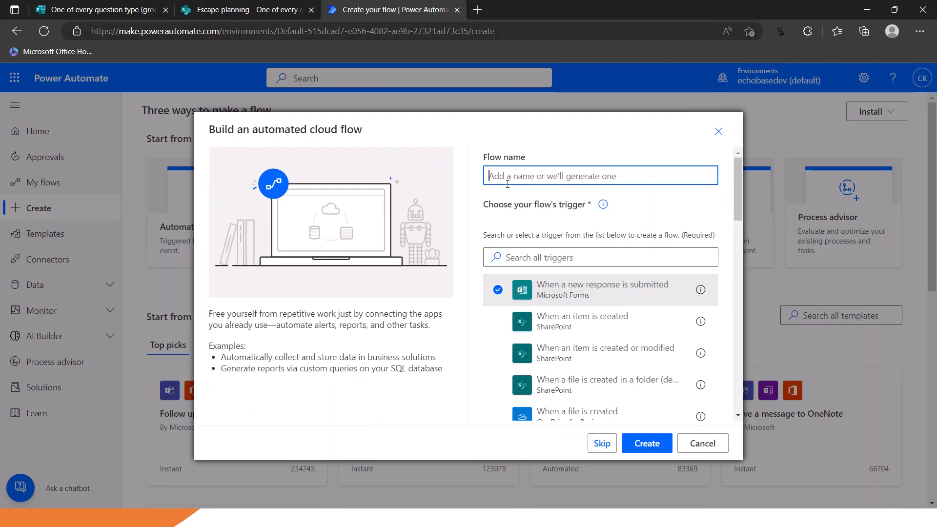
type("One of ")
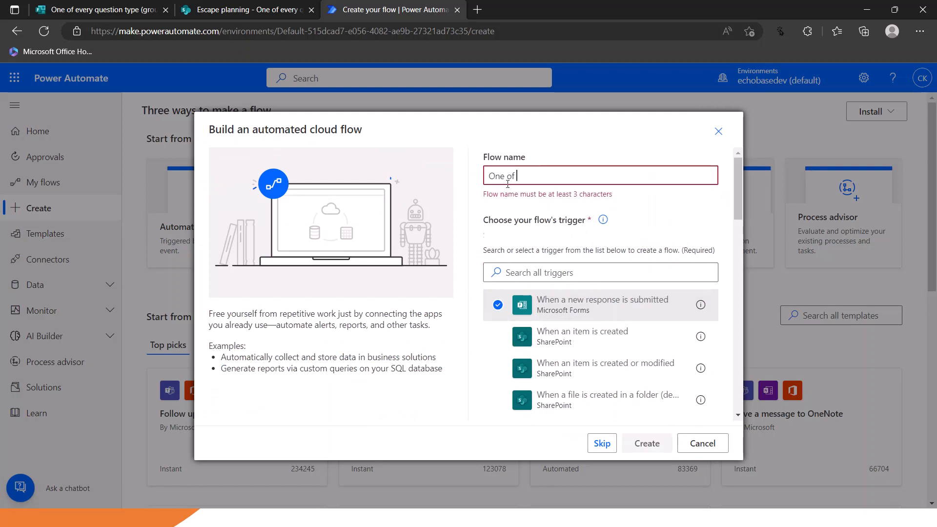
type("every question form ")
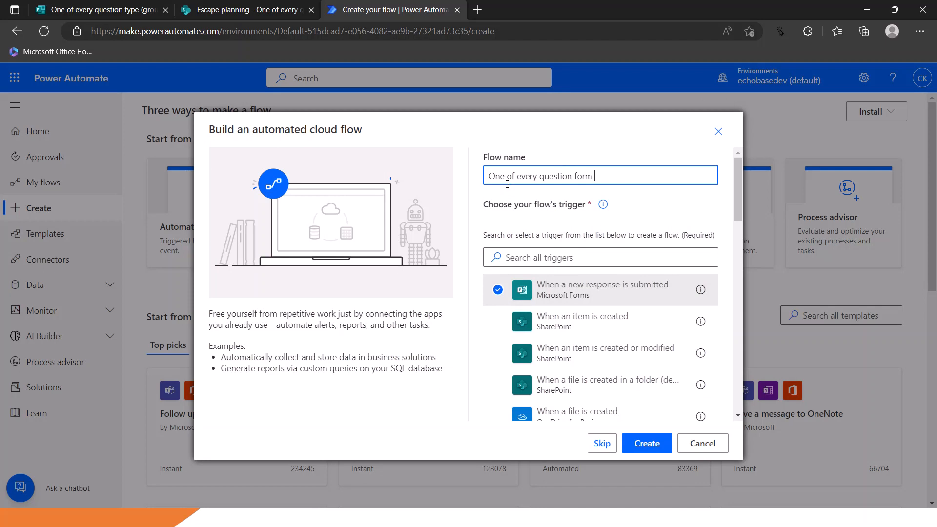
type("to sharepoint")
Create the flow, browse the trigger's Form Id list, then go to the group form.
left_click(628, 449)
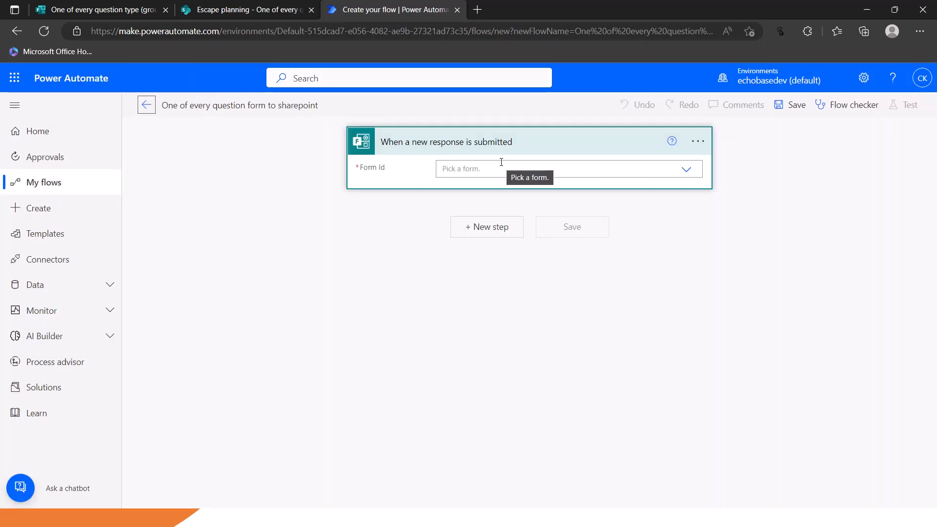
left_click(687, 171)
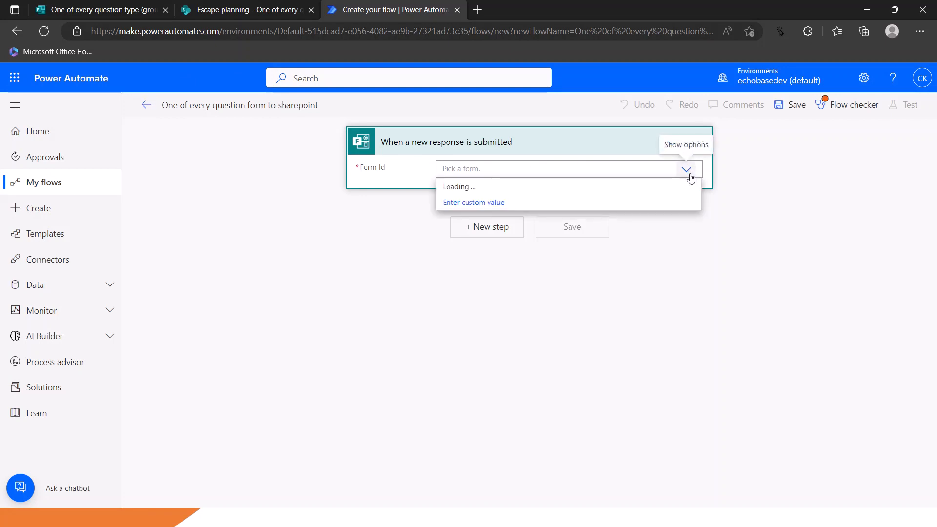
scroll(579, 278, "down", 1)
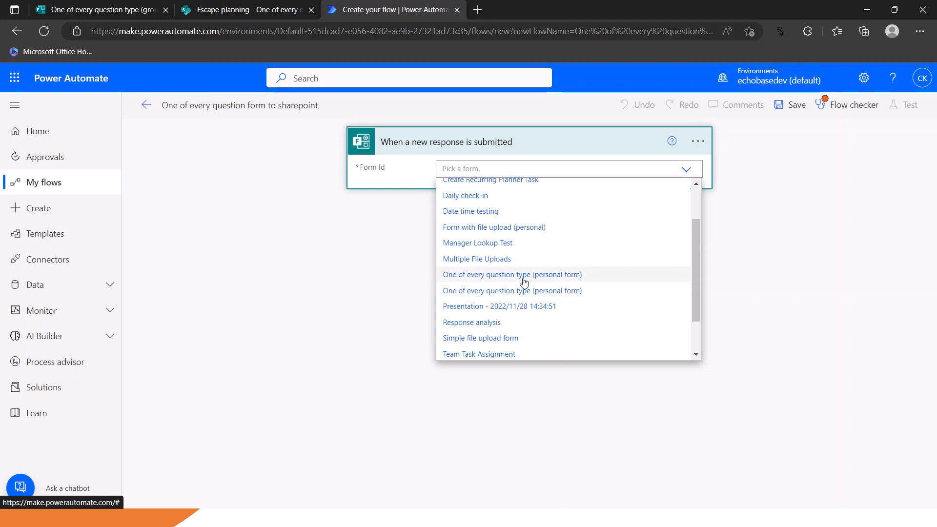
scroll(525, 282, "down", 2)
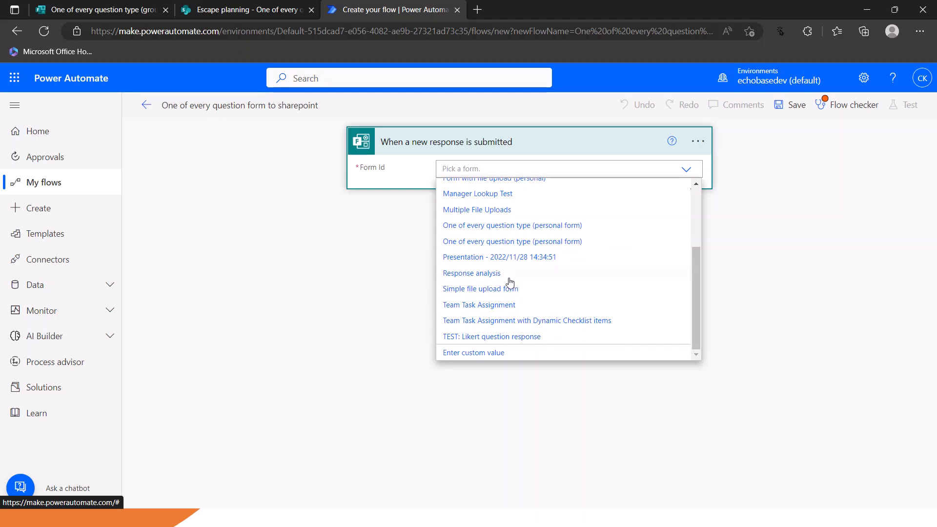
left_click(119, 8)
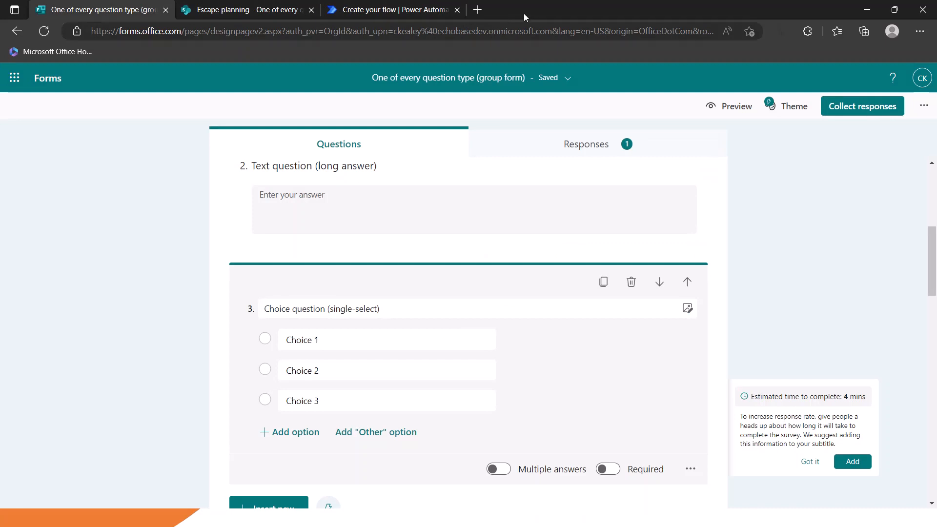
Select the group form's id= value in the Forms web address.
left_click_drag(630, 31, 768, 33)
left_click(593, 32)
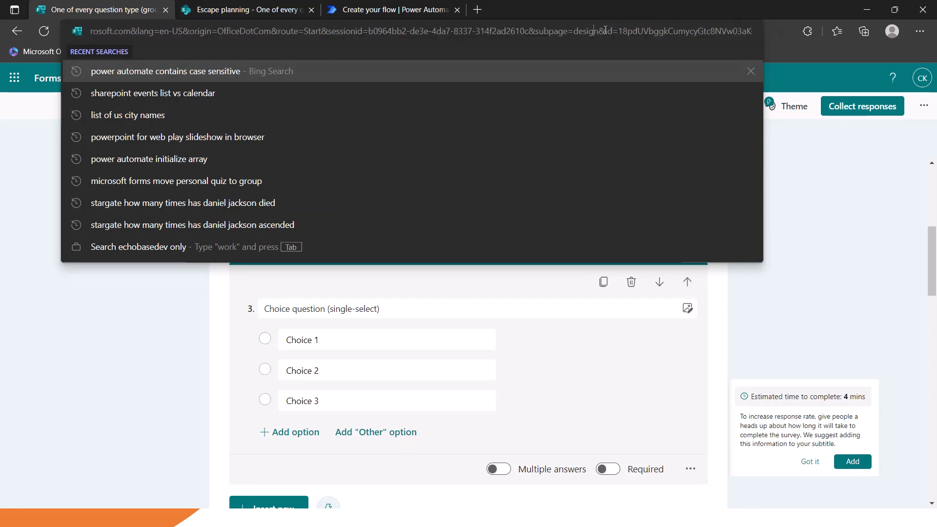
left_click_drag(605, 31, 622, 27)
left_click_drag(619, 31, 693, 33)
key("ctrl+c")
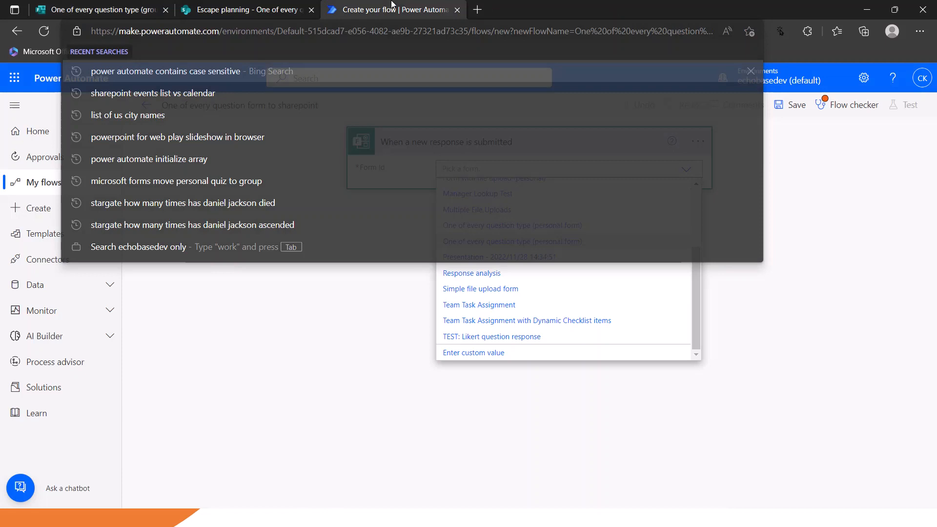
Paste the copied group form ID as the trigger's custom Form Id and add a new step.
left_click(411, 10)
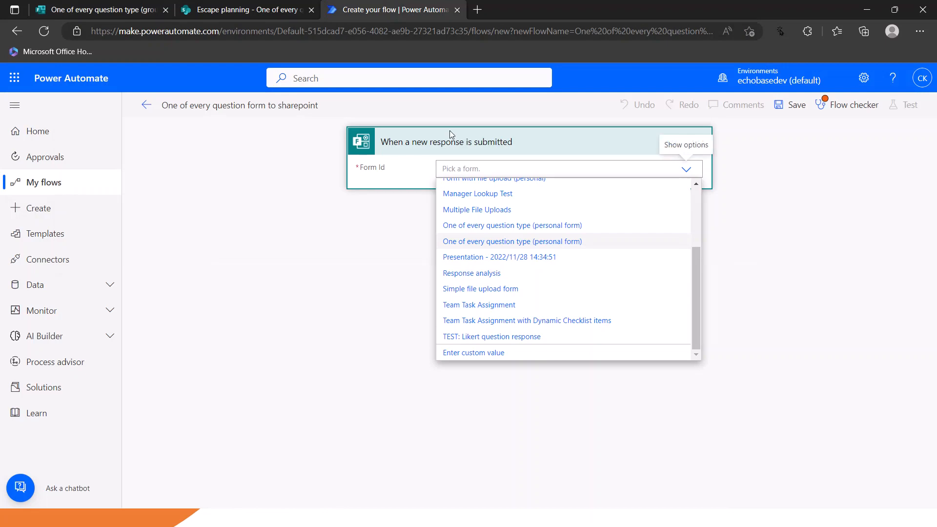
left_click(494, 351)
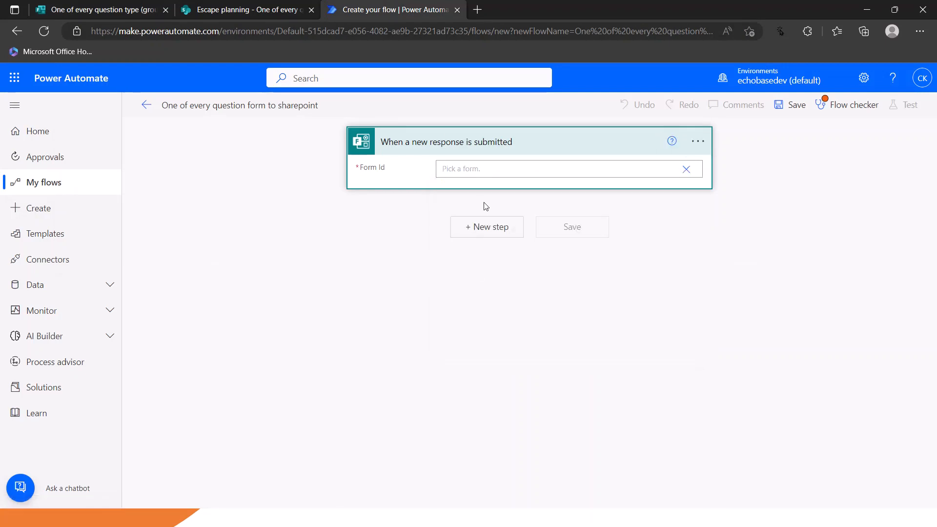
key("ctrl+v")
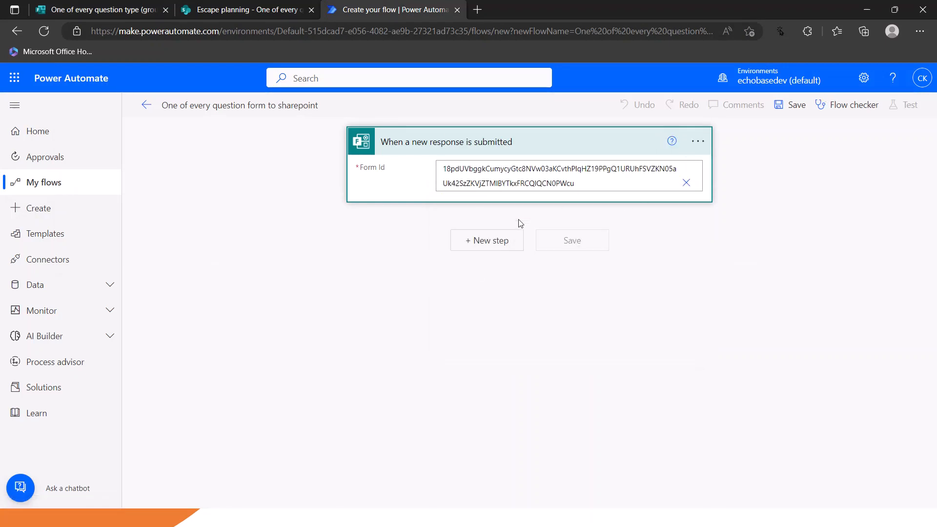
left_click(497, 247)
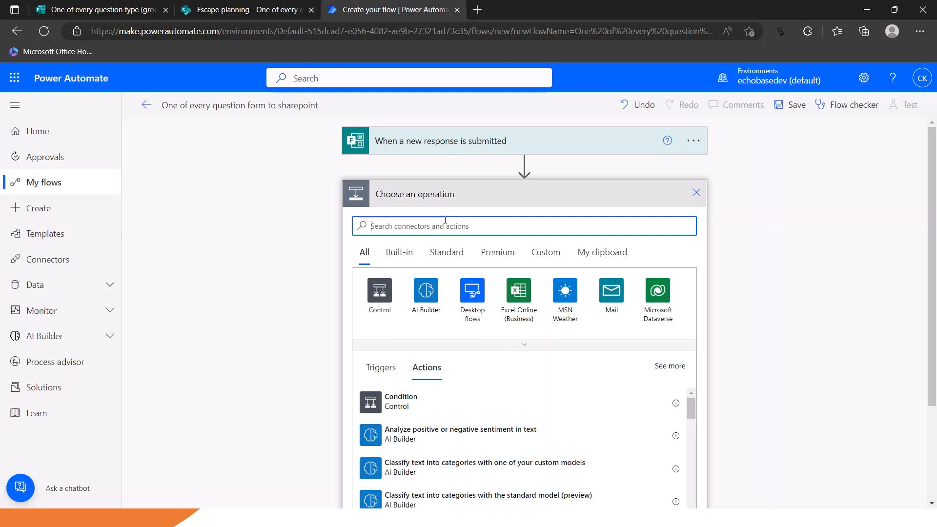
Search 'get response' and add the Get response details action.
type("get re")
type("stpon")
key("BackSpace")
key("BackSpace")
key("BackSpace")
key("BackSpace")
type("p")
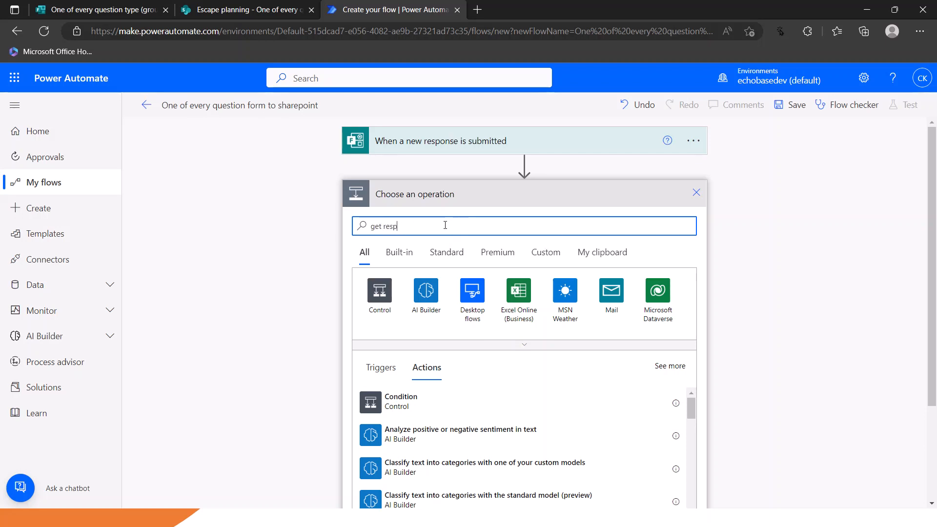
type("onse detail")
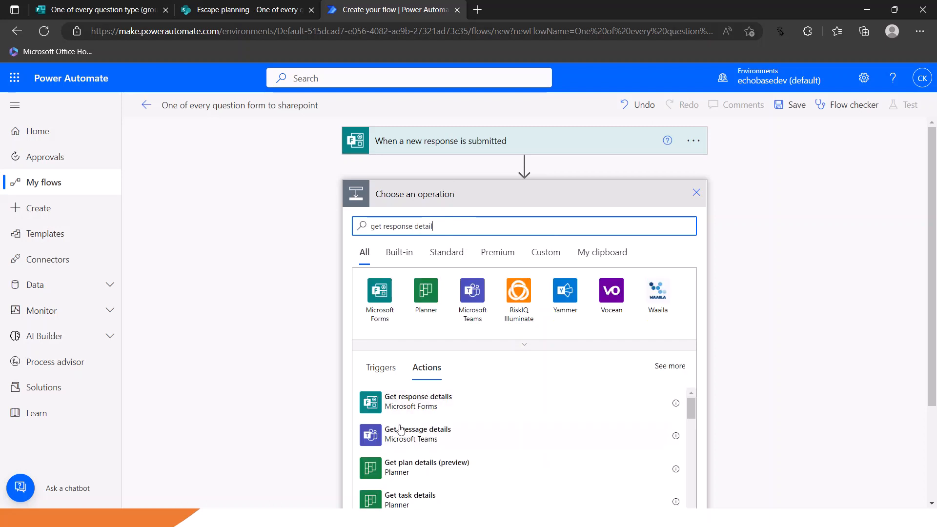
left_click(383, 409)
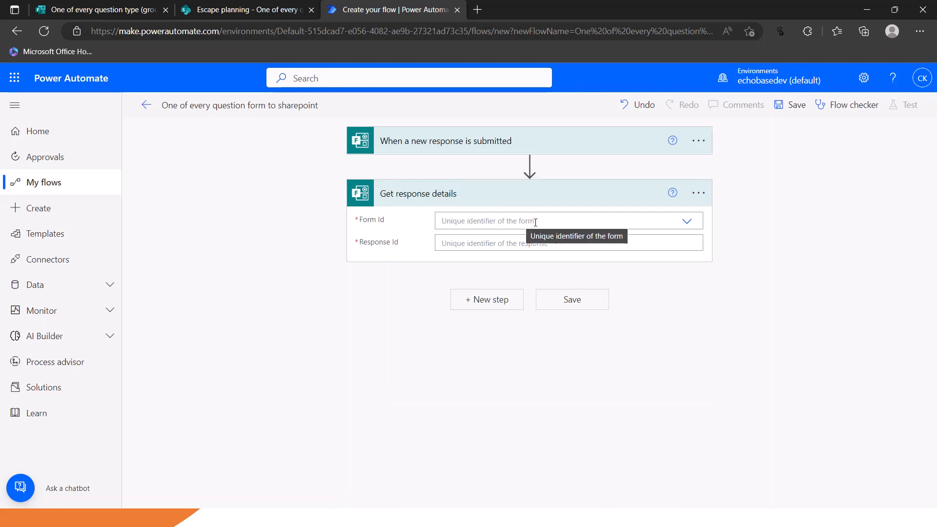
Set its Form Id to the pasted group form ID and Response Id to the trigger's Response Id.
left_click(687, 221)
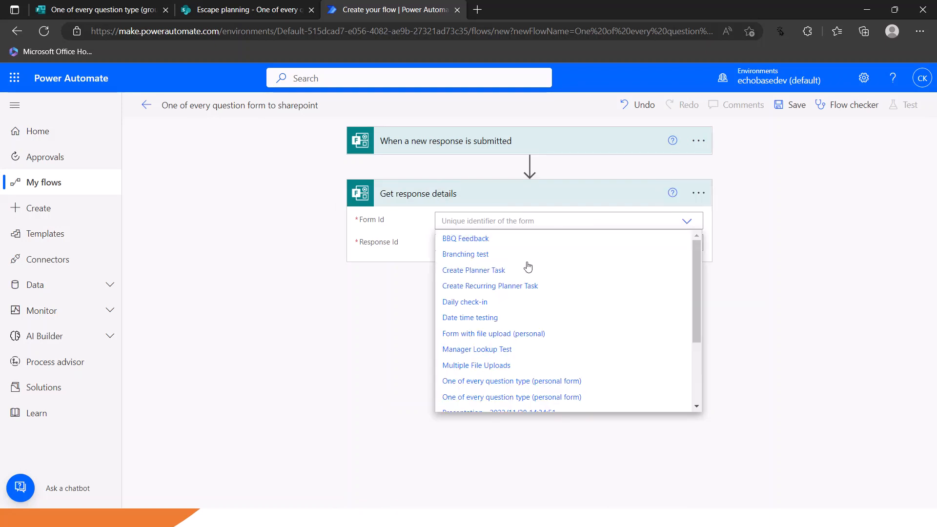
scroll(486, 385, "down", 3)
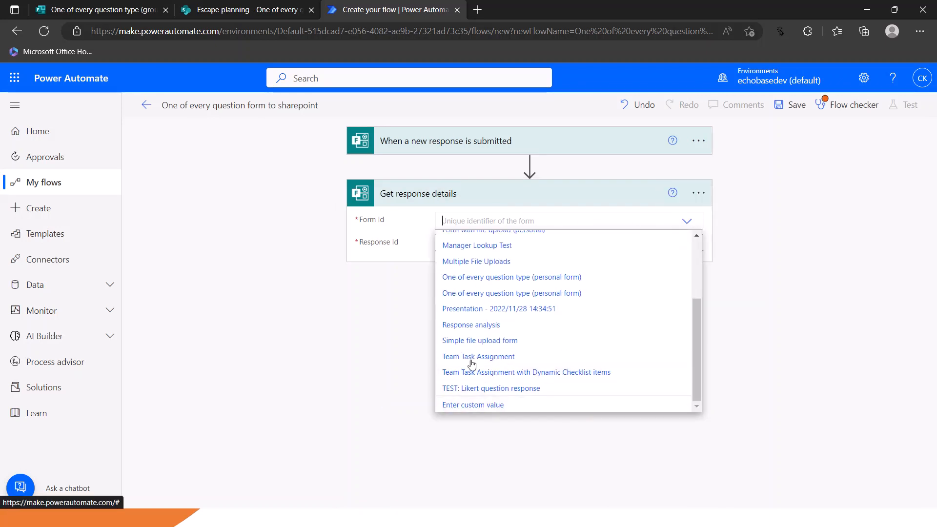
left_click(473, 405)
type("18pdUVbggkCumycyGtc8NVw03aKCvthPlqHZ19PPgQ1URUhFSVZKN05aUk42SzZKVjZTMlBYTkxFRCQlQCN0PWcu")
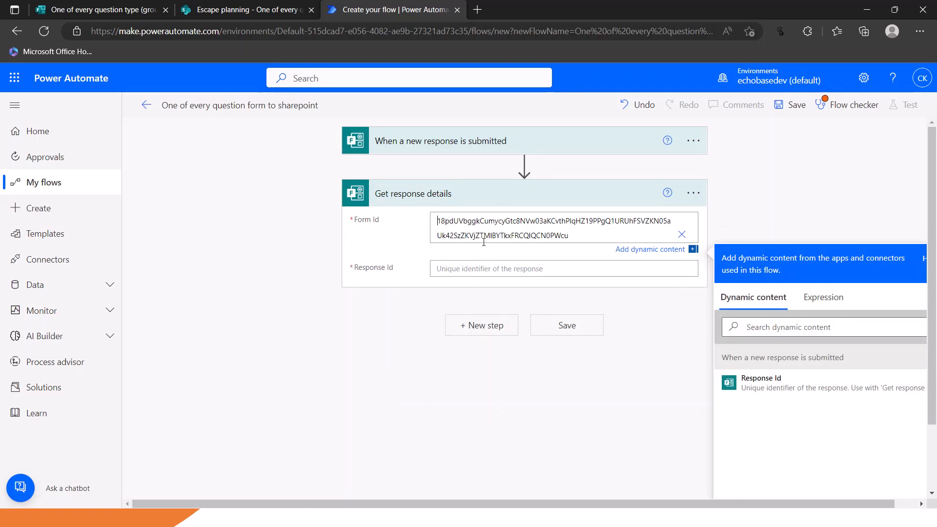
left_click(476, 267)
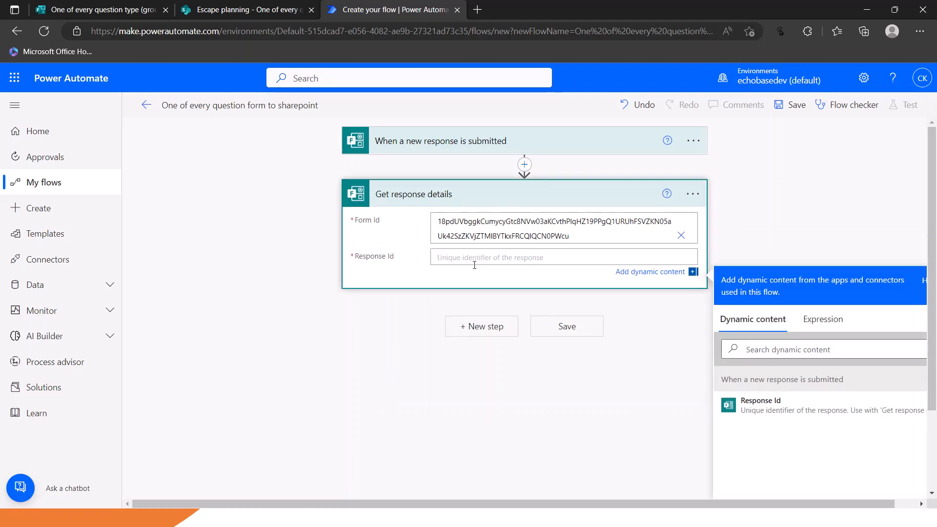
left_click(759, 406)
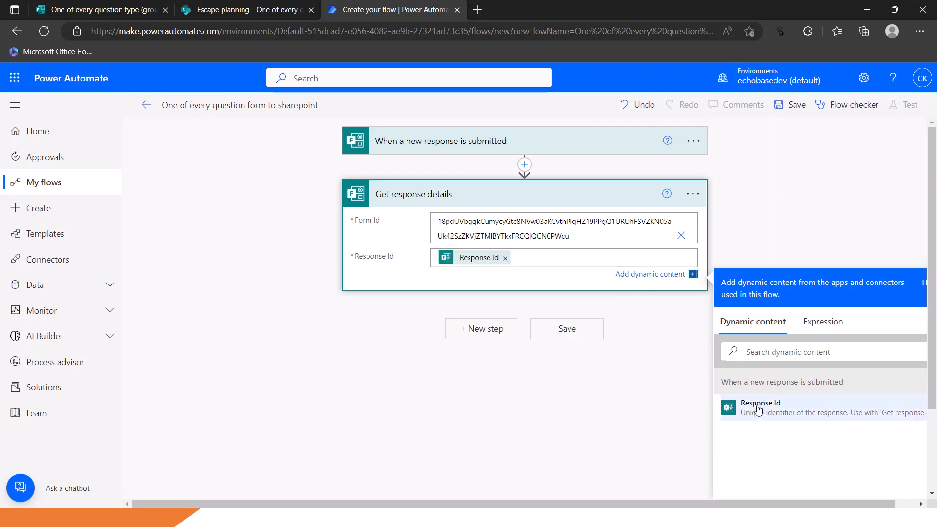
Add a SharePoint Create item action after Get response details.
left_click(487, 330)
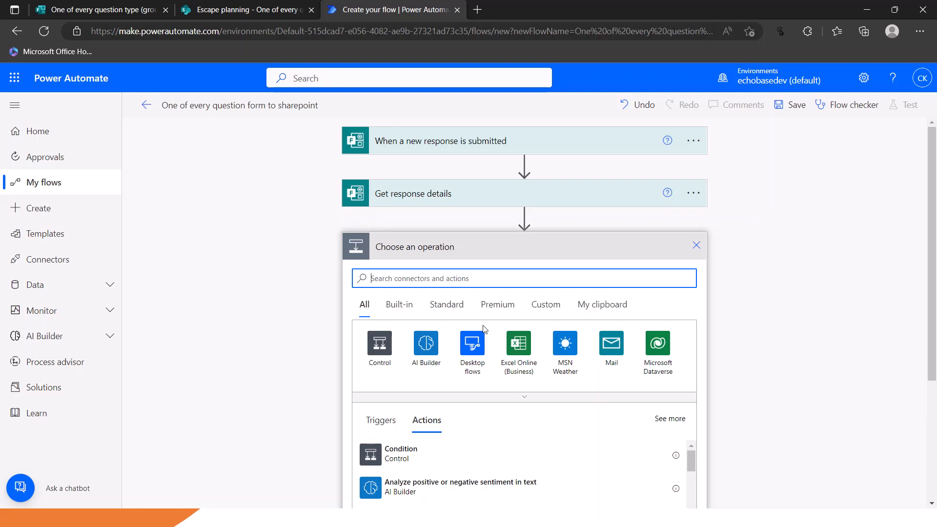
type("c")
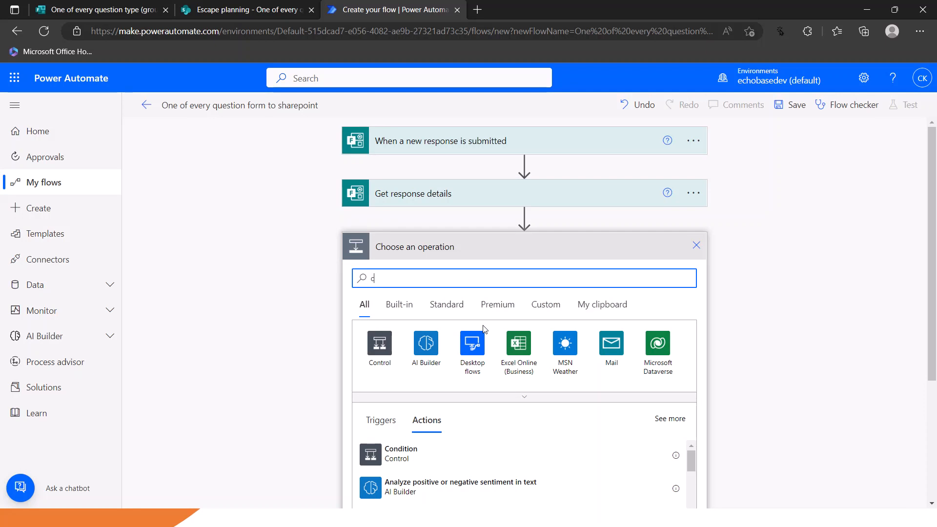
type("reate item")
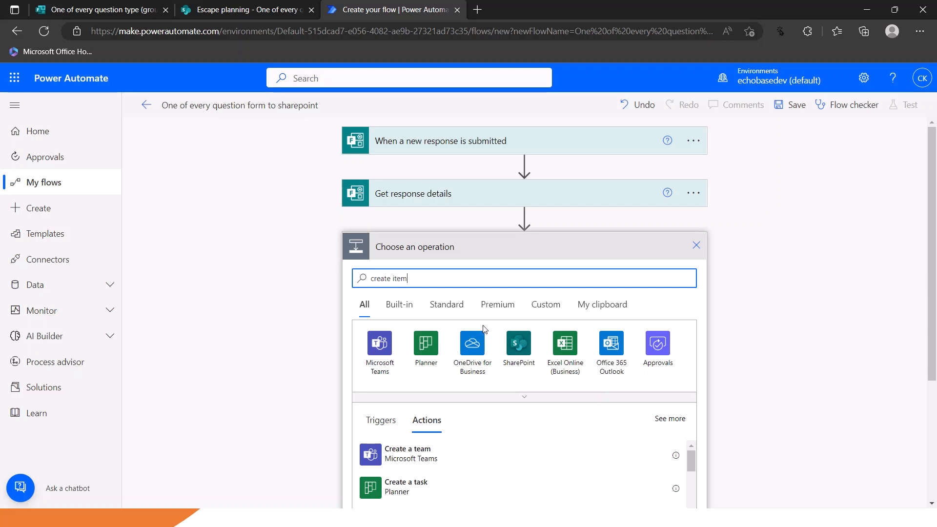
left_click(397, 459)
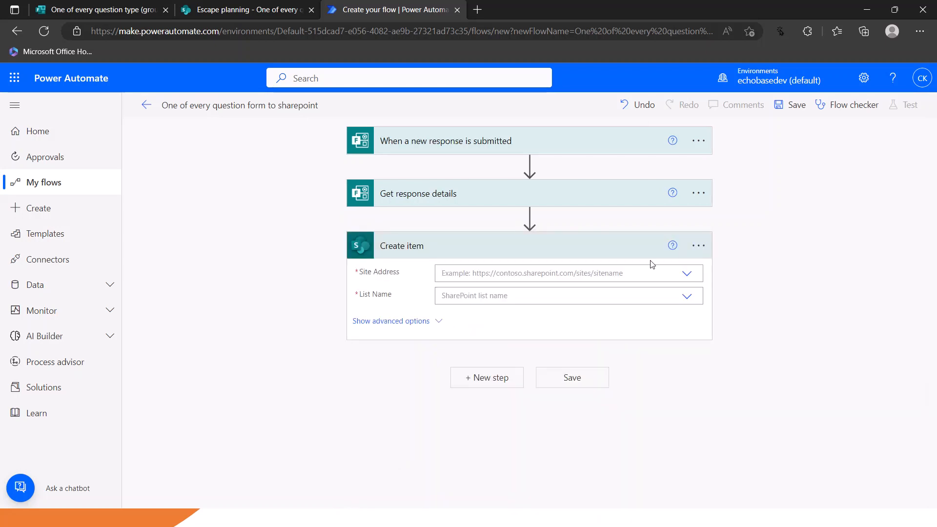
Target the 'One of every question form' list on the Escape planning site.
left_click(686, 275)
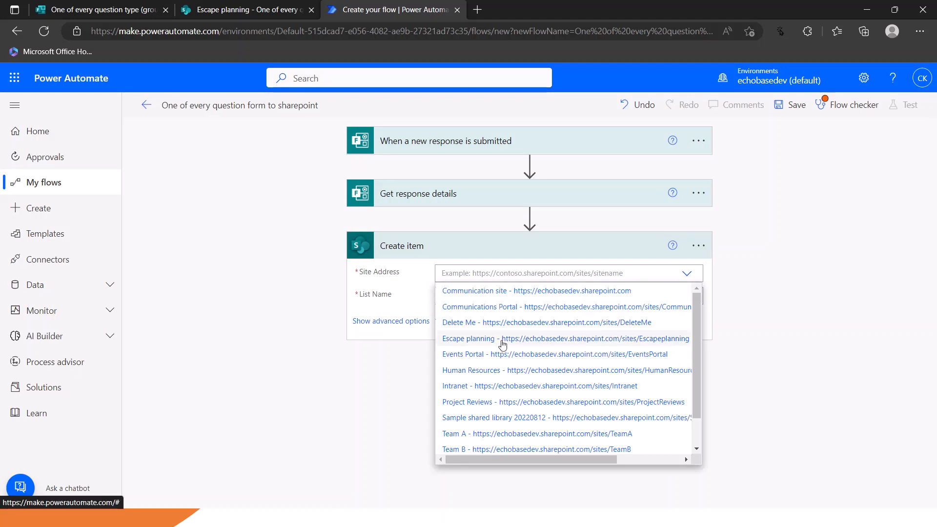
left_click(503, 339)
left_click(688, 312)
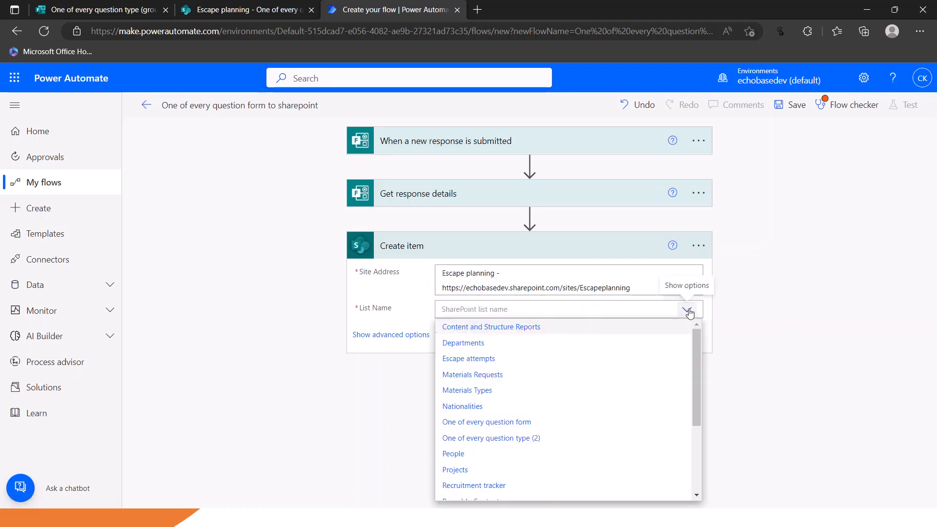
left_click(504, 423)
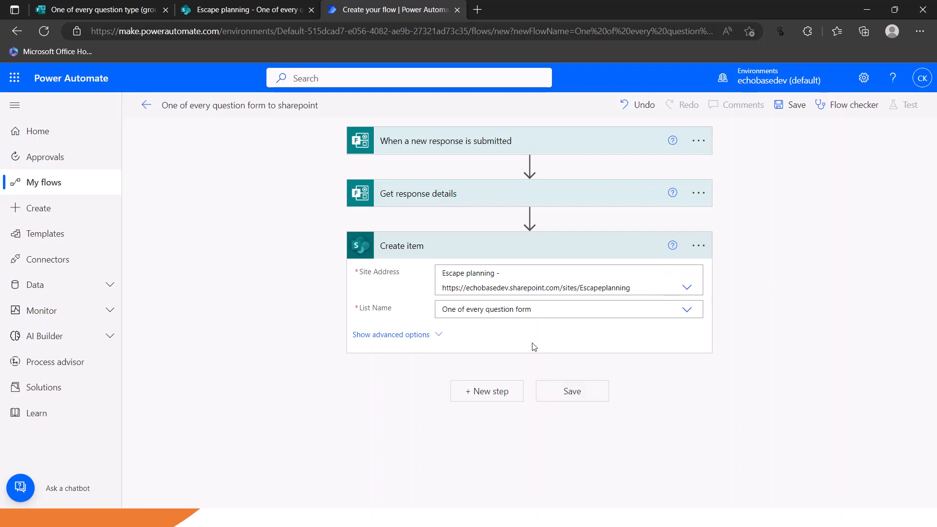
left_click(683, 311)
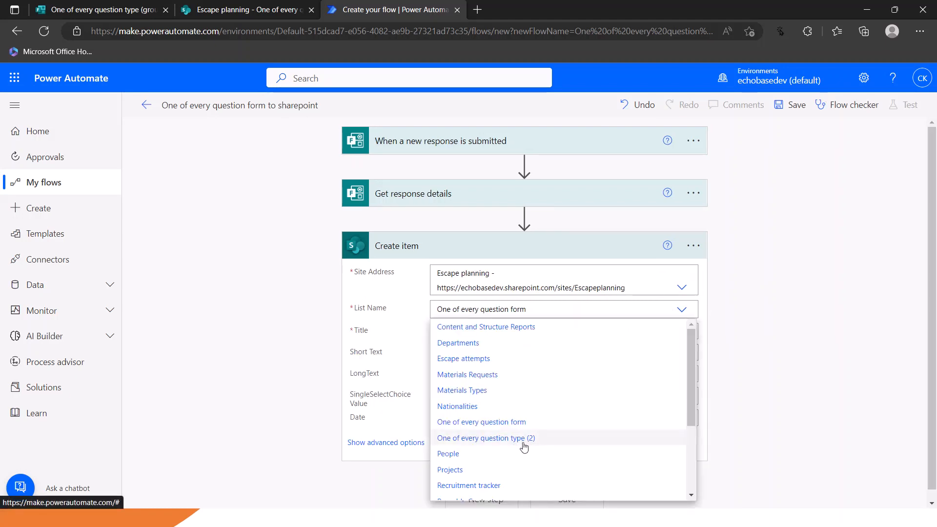
left_click(608, 420)
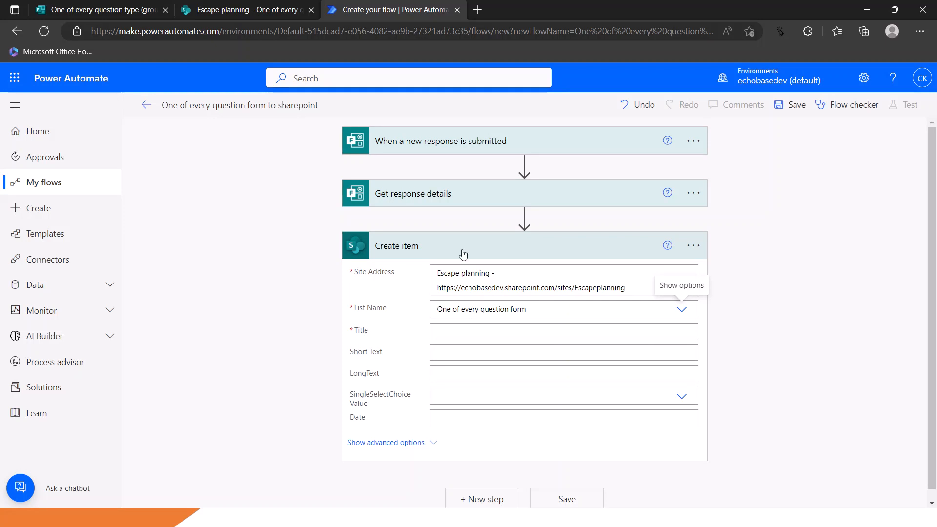
Set Title to 'Form response from' Responders' Email 'at' Submission time.
left_click(453, 330)
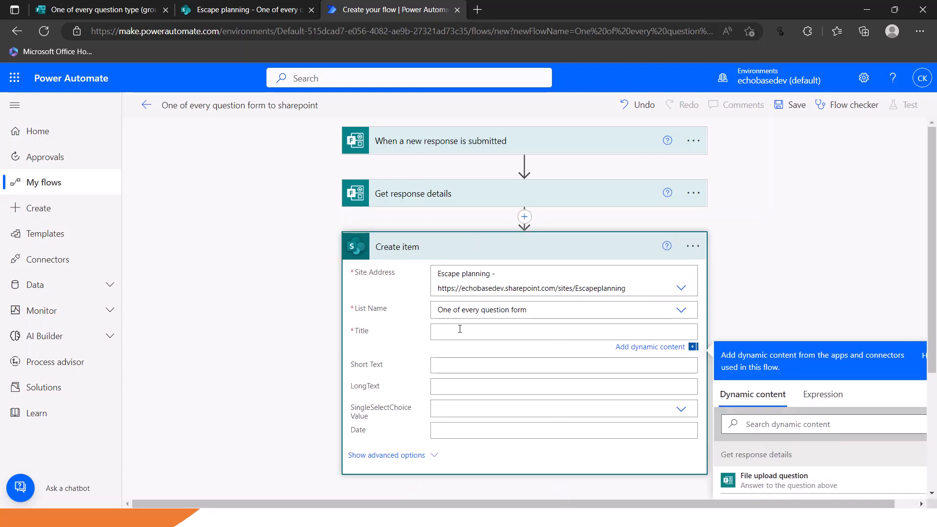
scroll(791, 276, "down", 2)
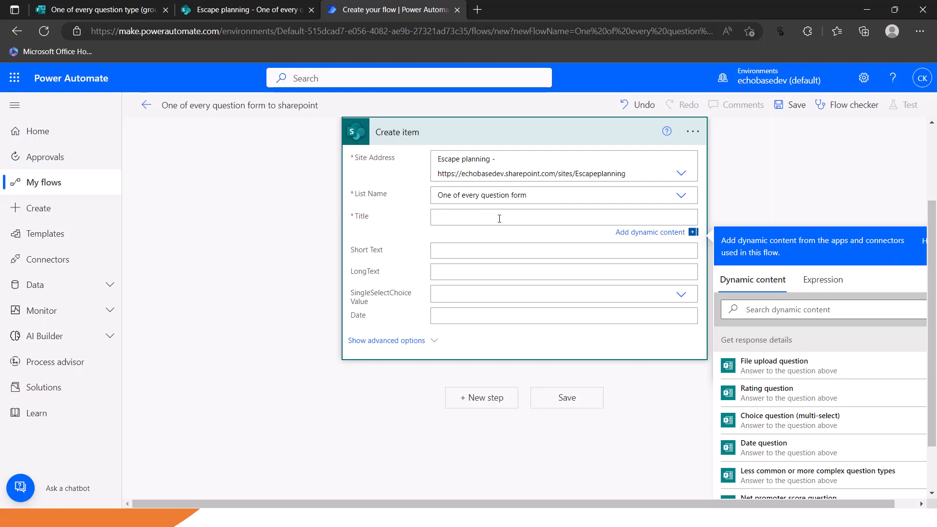
type("Form response from")
scroll(807, 454, "down", 2)
scroll(806, 453, "down", 5)
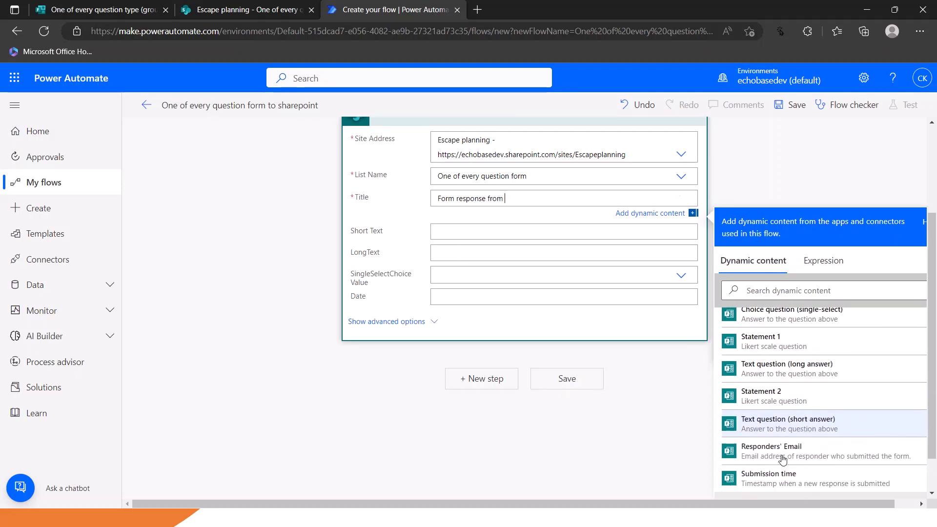
scroll(783, 459, "down", 2)
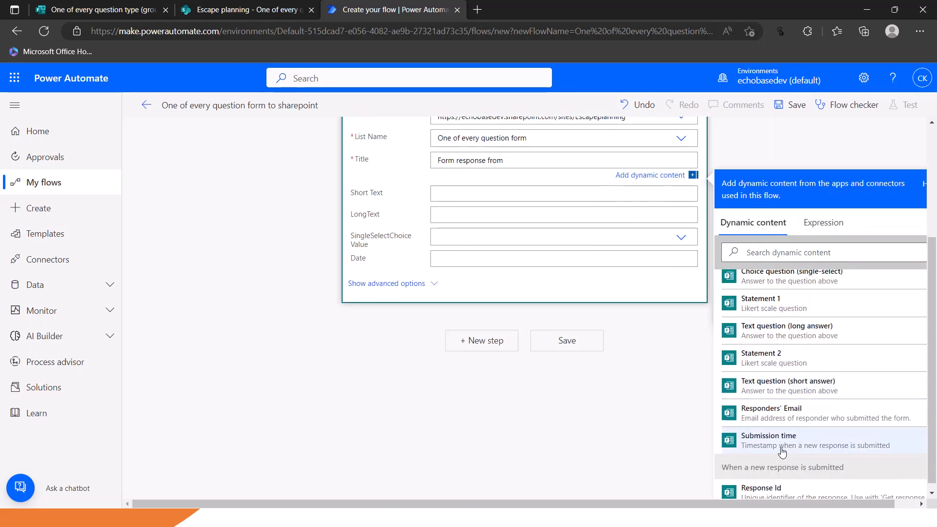
left_click(771, 412)
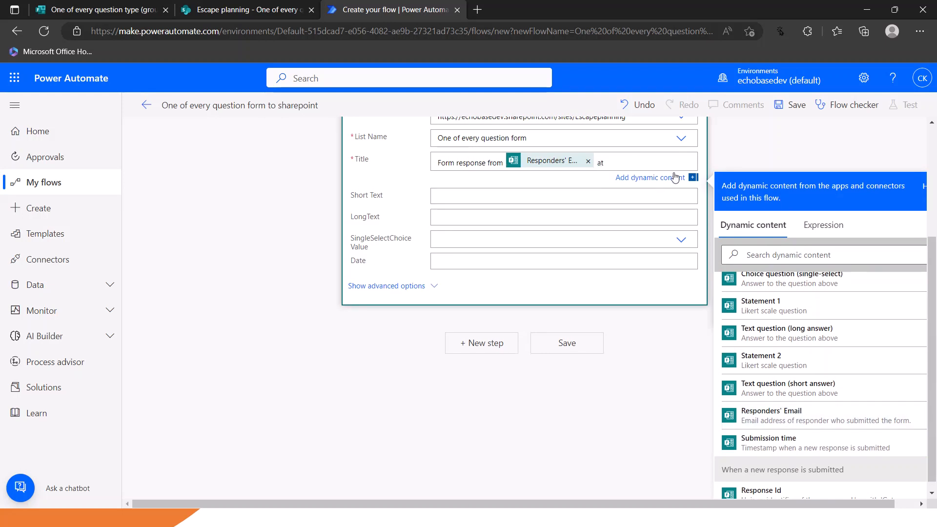
left_click(772, 446)
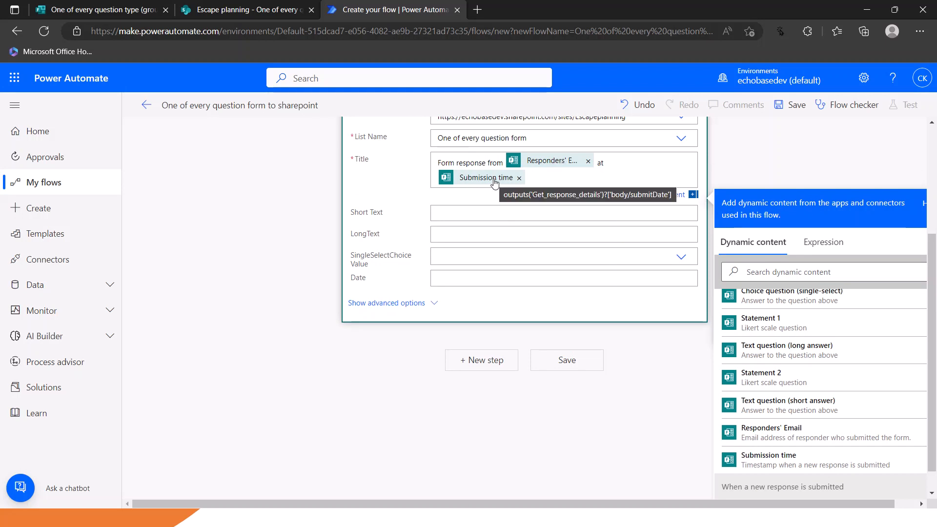
Map Short Text and LongText to the short-answer and long-answer question tokens.
left_click(502, 211)
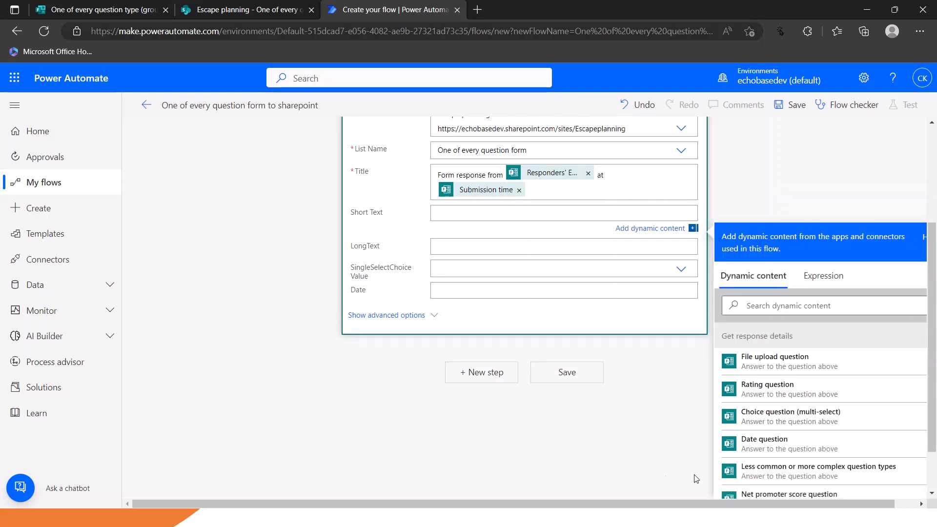
scroll(771, 452, "down", 3)
scroll(772, 451, "down", 4)
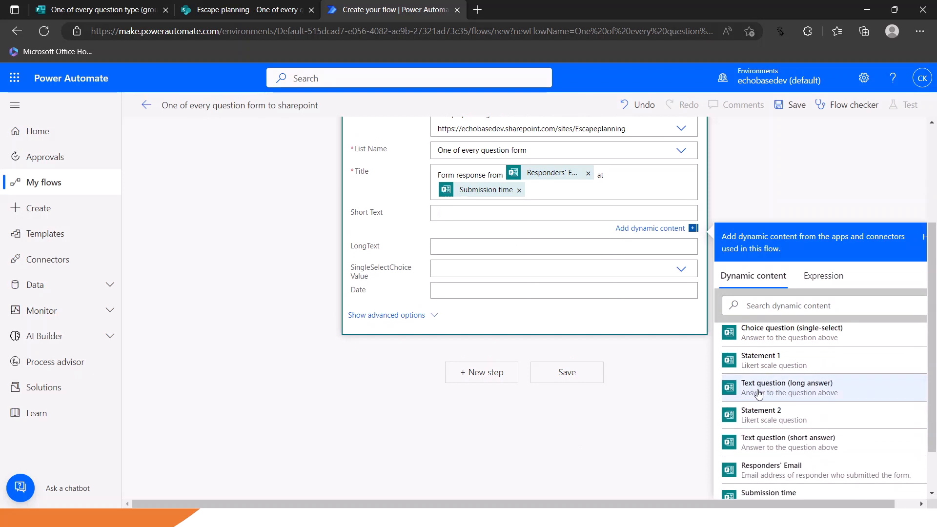
left_click(766, 443)
left_click(500, 249)
scroll(796, 461, "down", 7)
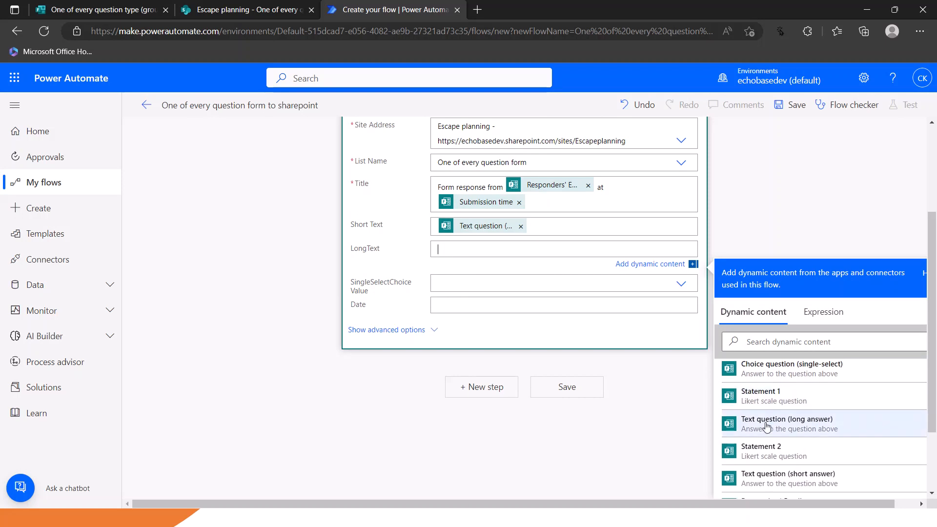
left_click(771, 433)
Set SingleSelectChoice to a custom value holding the single-select Choice question answer.
left_click(460, 285)
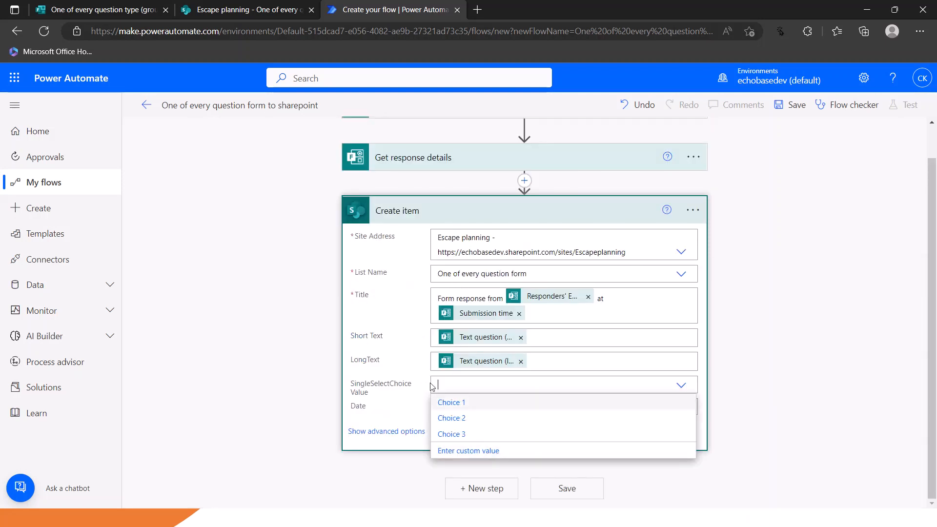
left_click(468, 451)
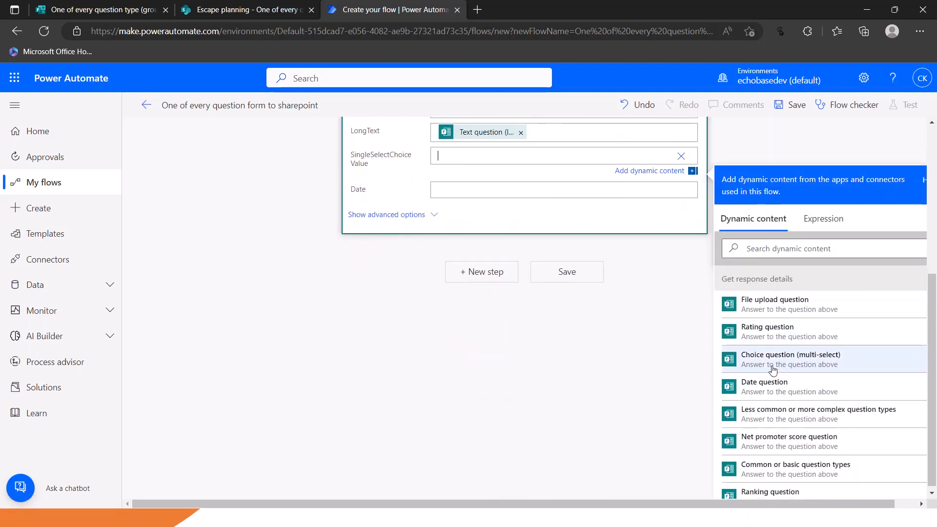
scroll(765, 362, "down", 1)
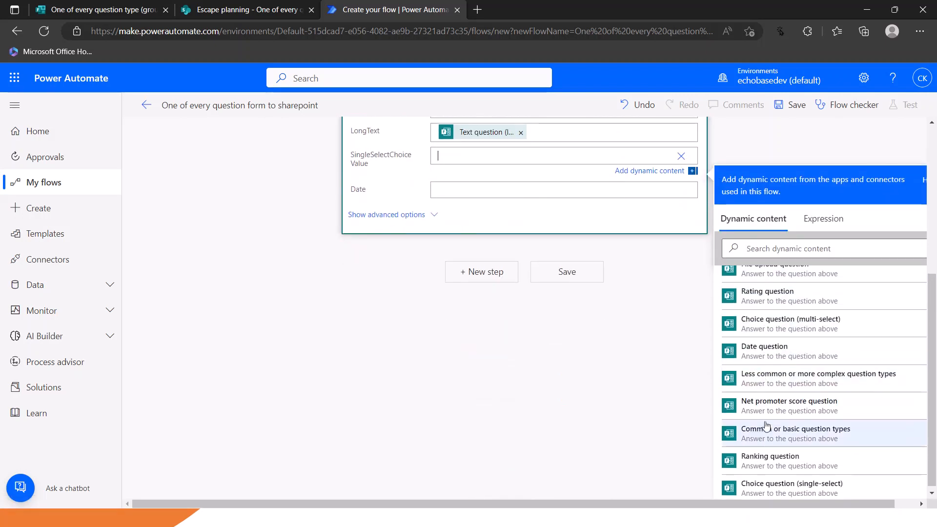
scroll(776, 434, "down", 1)
left_click(785, 454)
Select the Date column and expand all response details outputs.
left_click(504, 252)
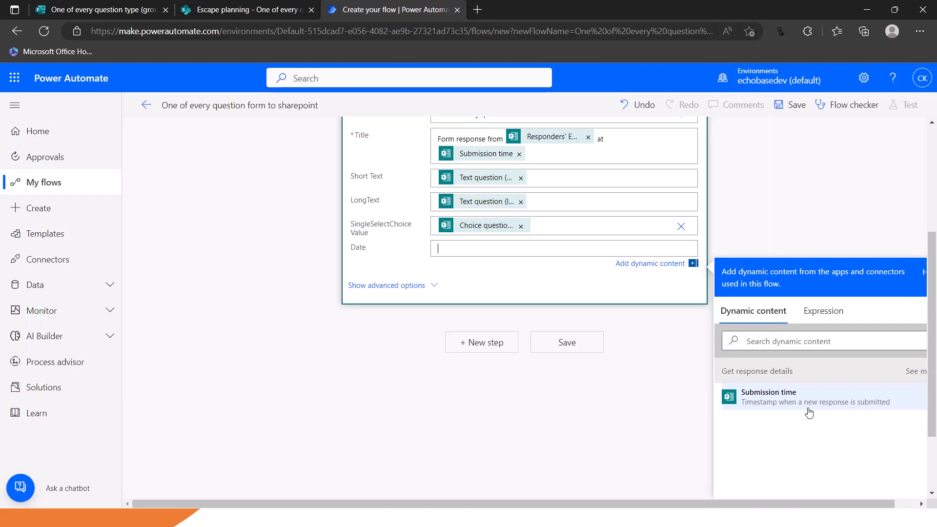
left_click(910, 373)
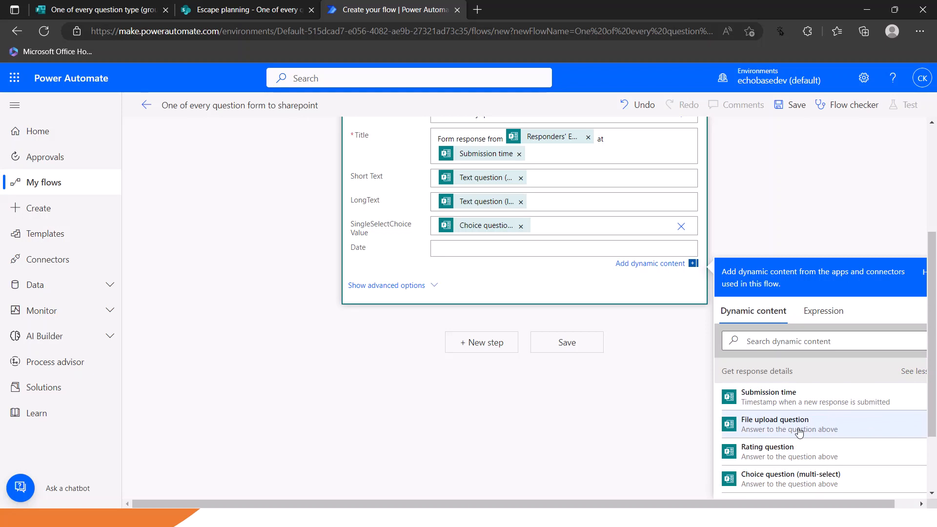
scroll(790, 431, "down", 2)
scroll(790, 431, "down", 1)
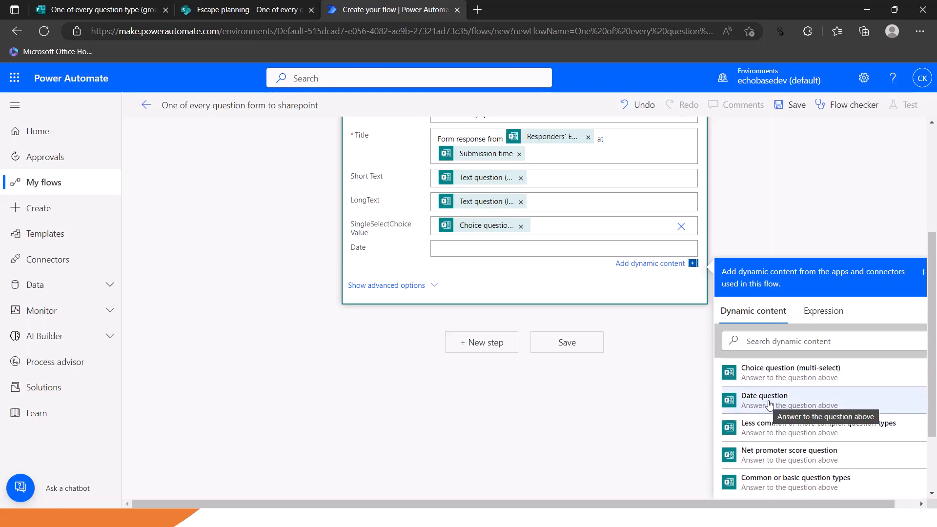
left_click(771, 404)
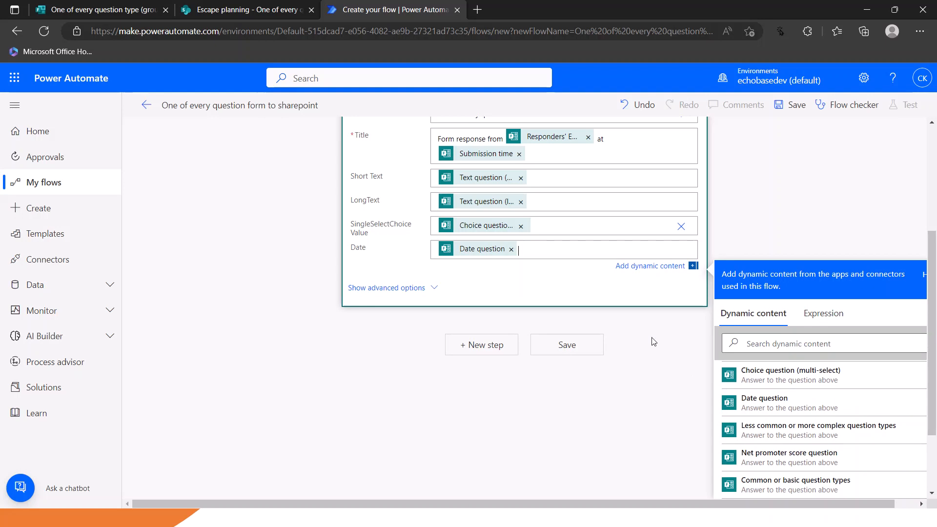
left_click(512, 250)
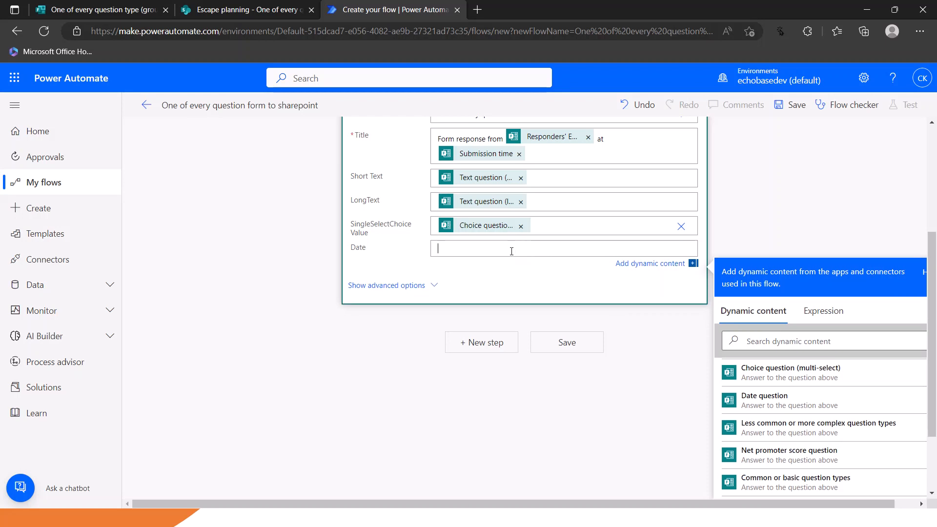
Start a formatDateTime expression for Date using the form's Date question answer.
left_click(836, 314)
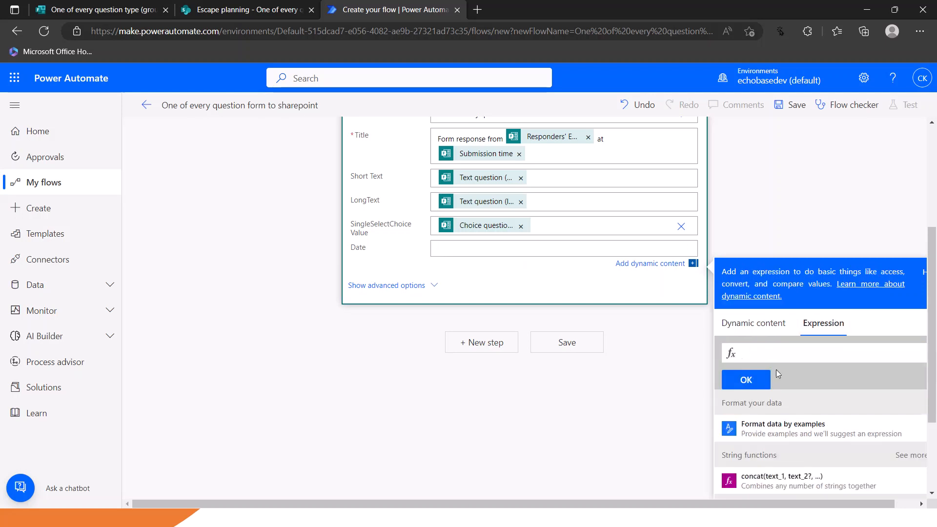
left_click(813, 350)
type("format")
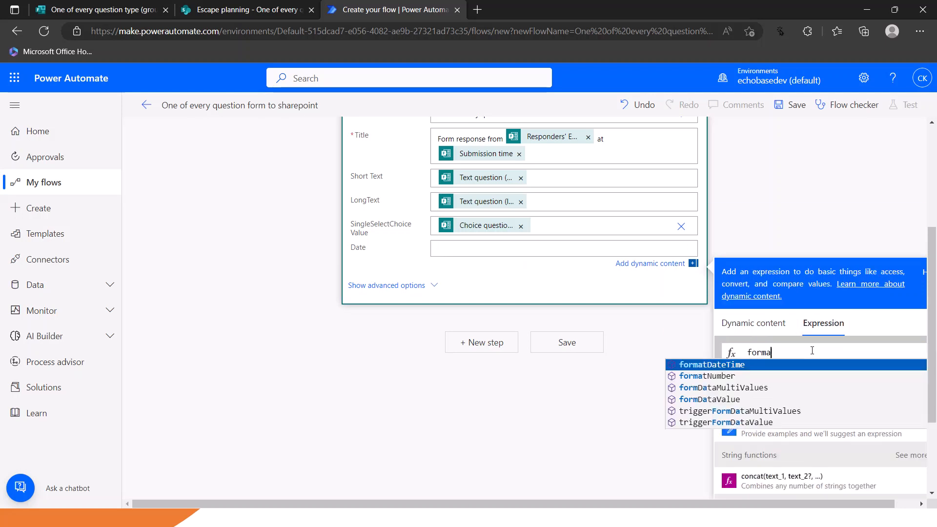
left_click(738, 366)
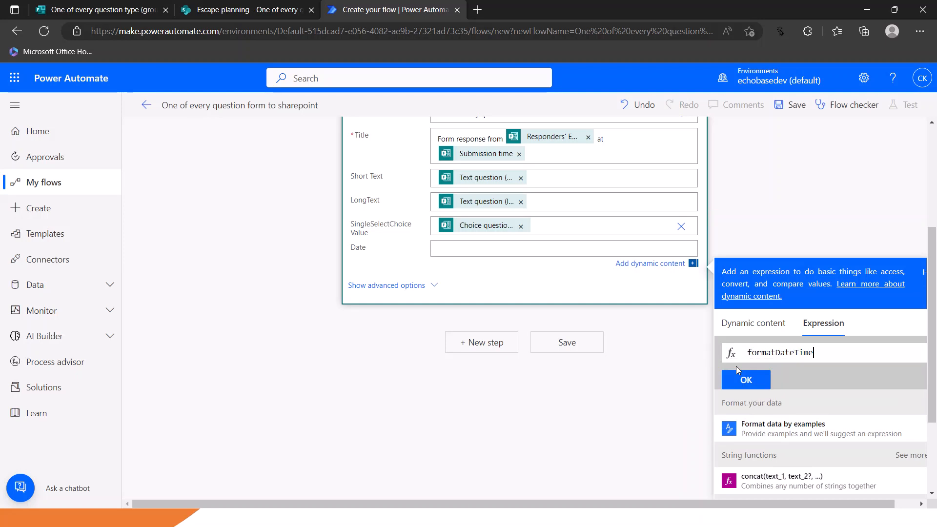
type("(")
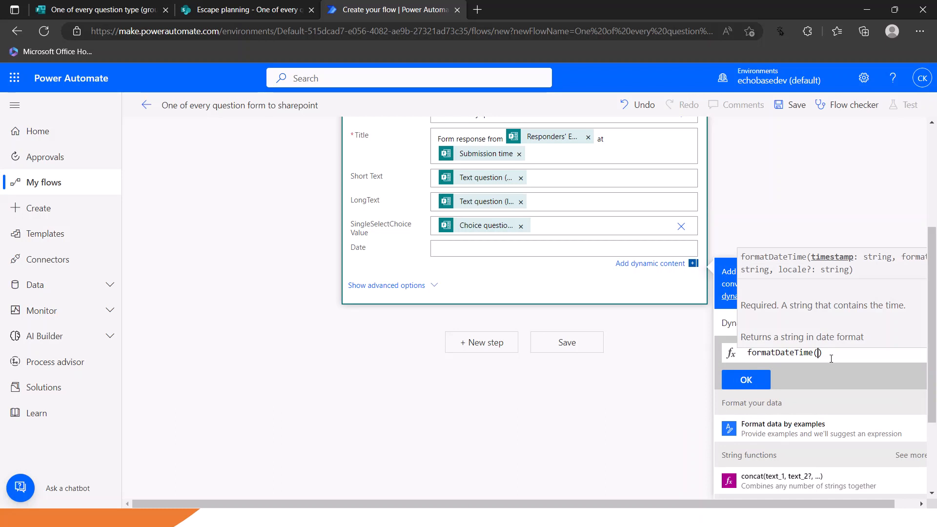
left_click(730, 326)
scroll(776, 454, "down", 1)
left_click(774, 442)
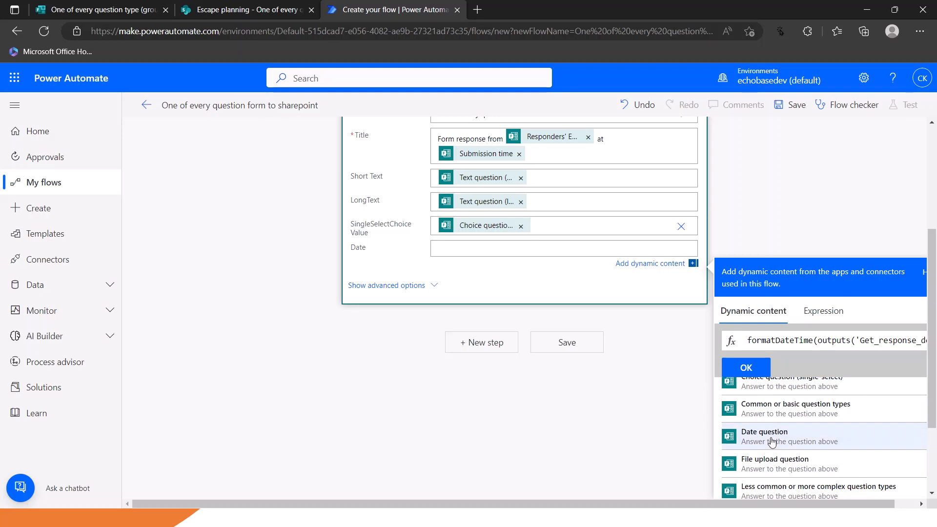
Finish the expression with the 'MM-dd-yyyy' format and insert it into Date.
left_click(880, 341)
left_click_drag(880, 341, 916, 342)
left_click(925, 340)
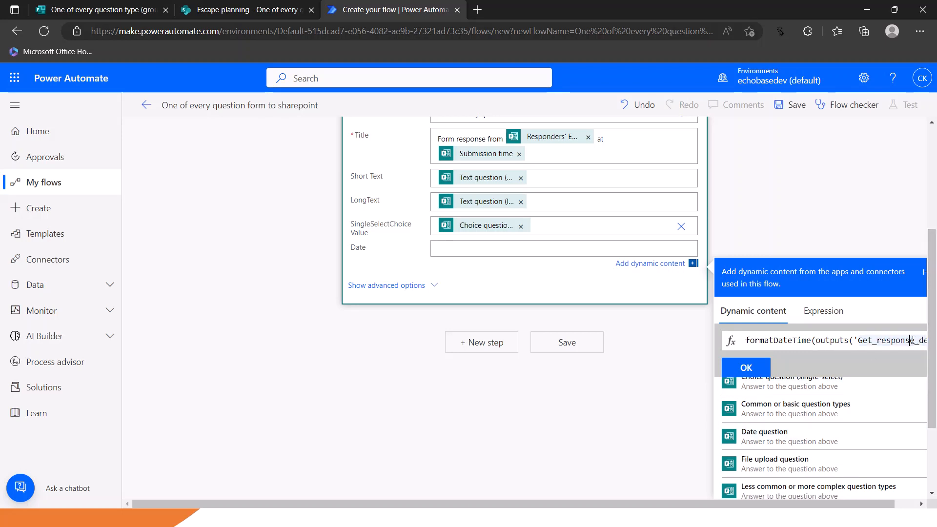
key("End")
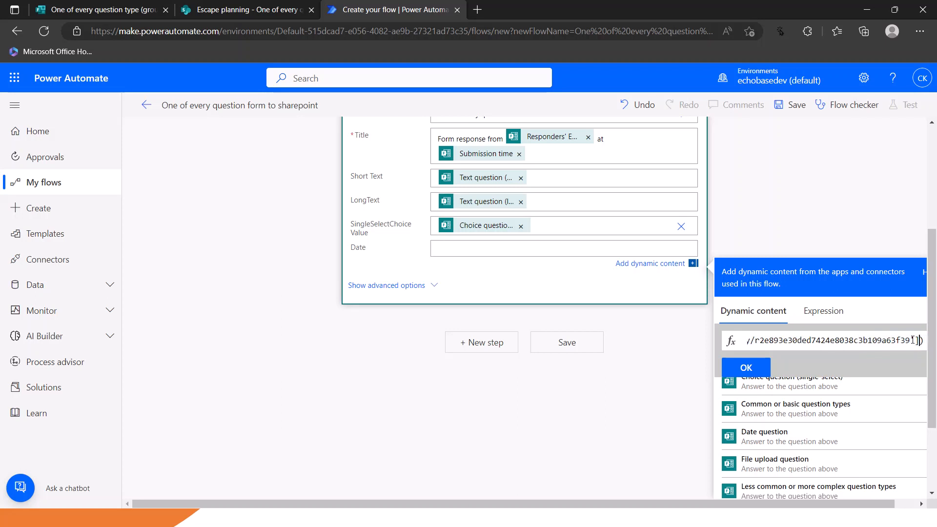
type(",")
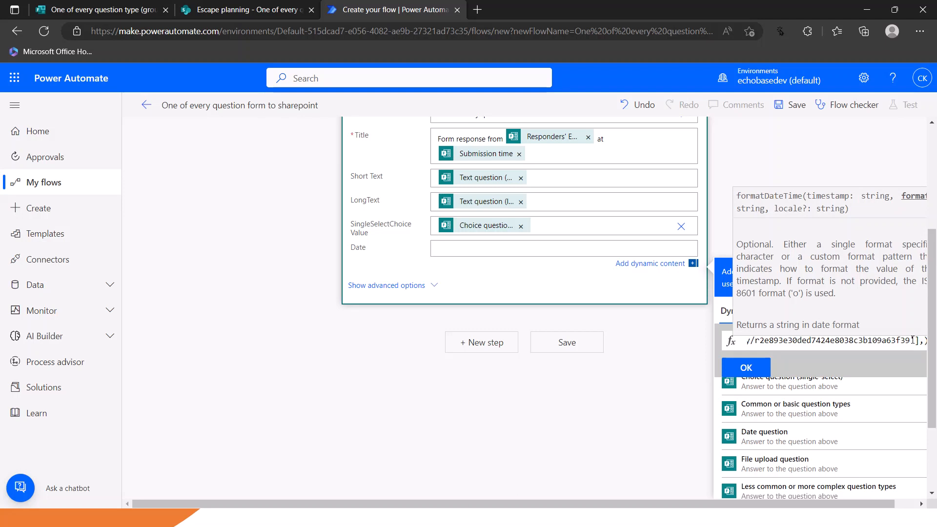
type("''")
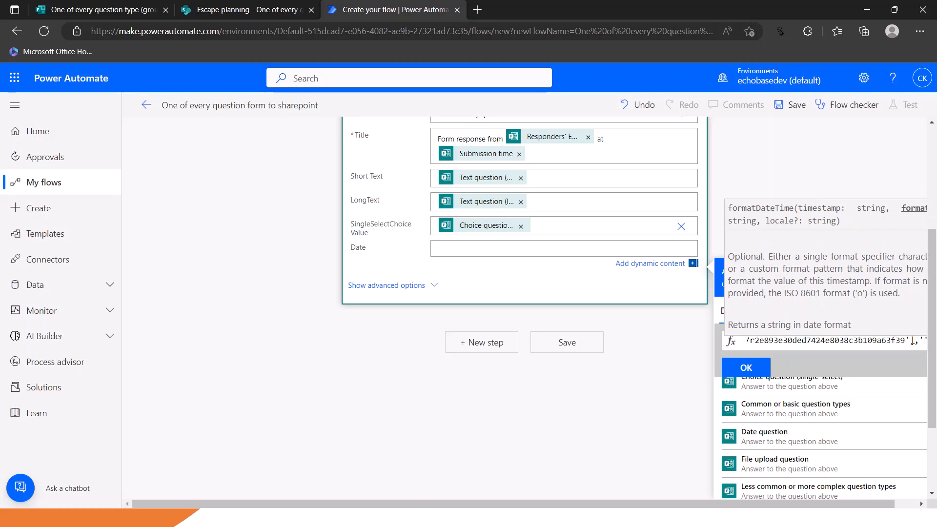
type("MM/")
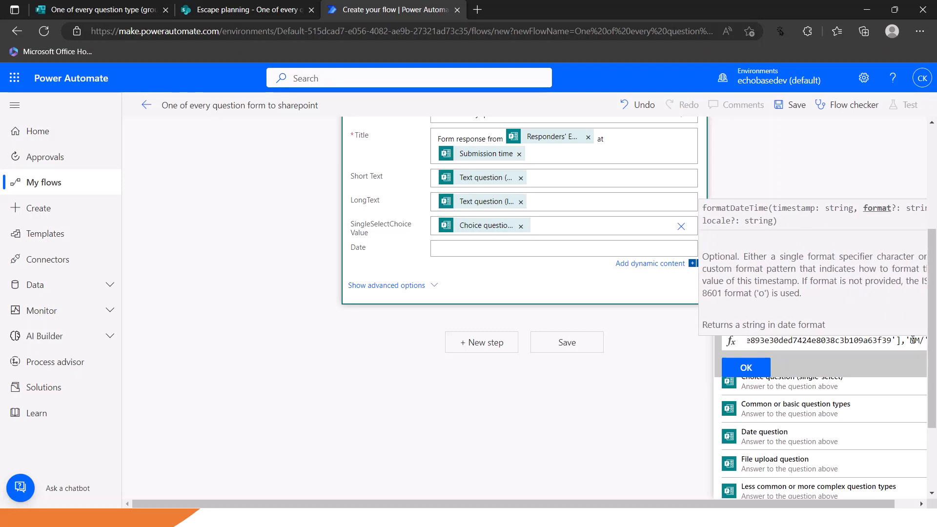
type("dd")
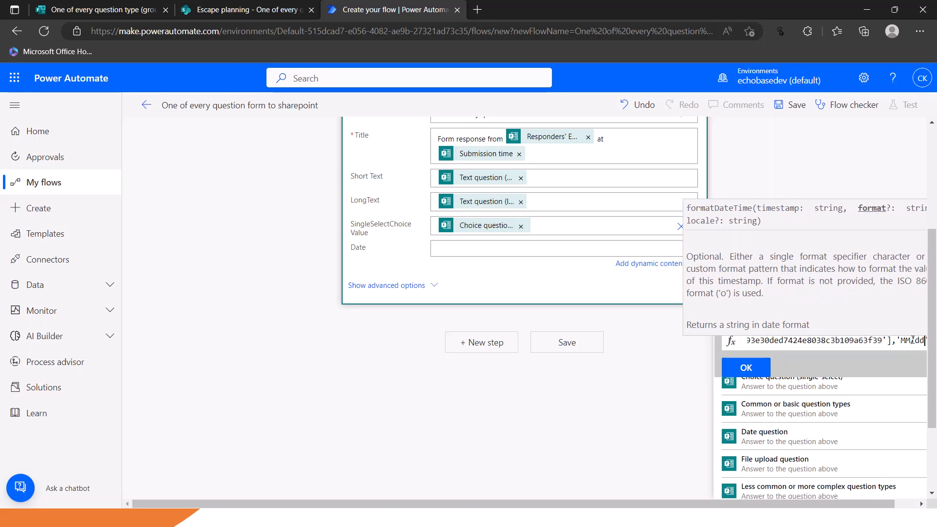
key("BackSpace")
key("BackSpace")
key("BackSpace")
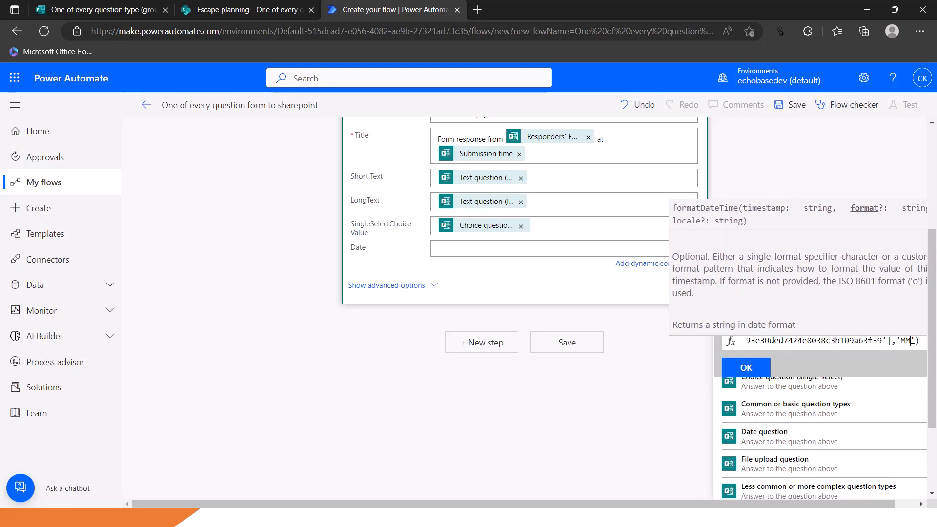
type("-dd-yyyy")
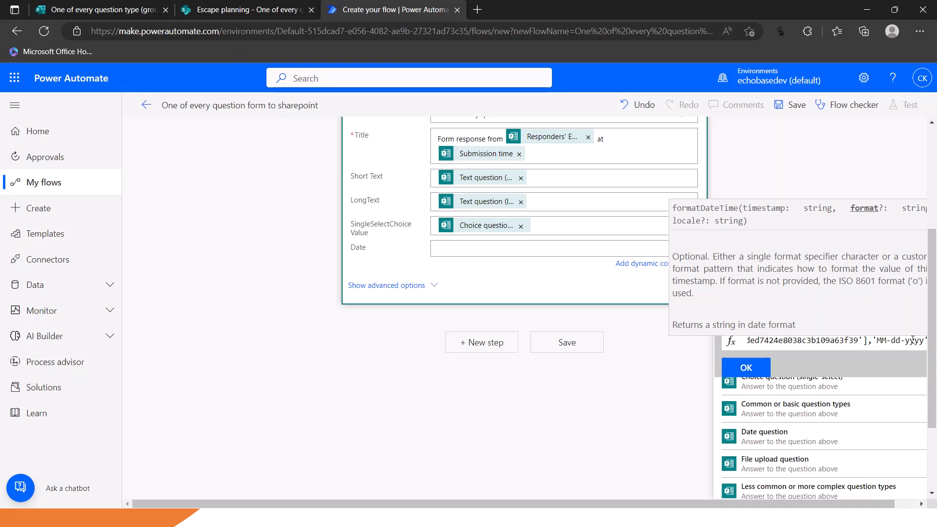
left_click(747, 368)
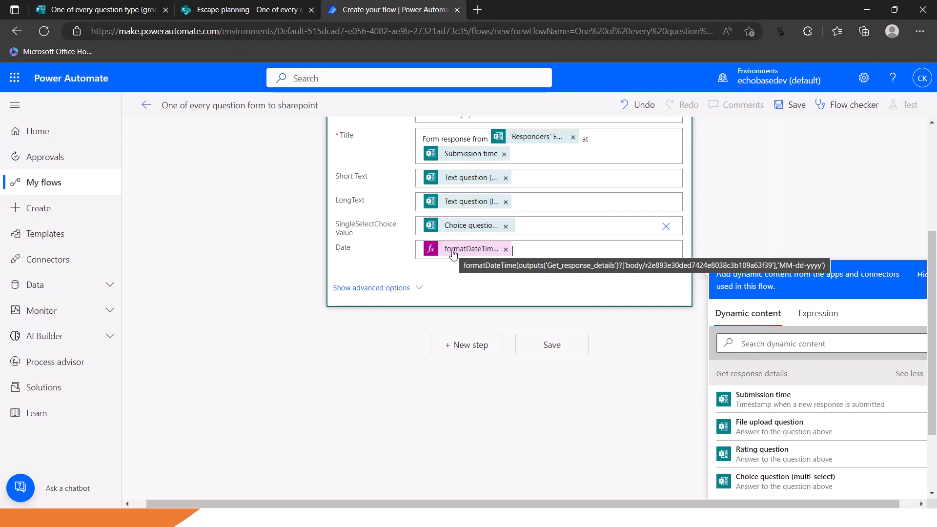
Save the flow and return to the form in Microsoft Forms.
left_click(794, 106)
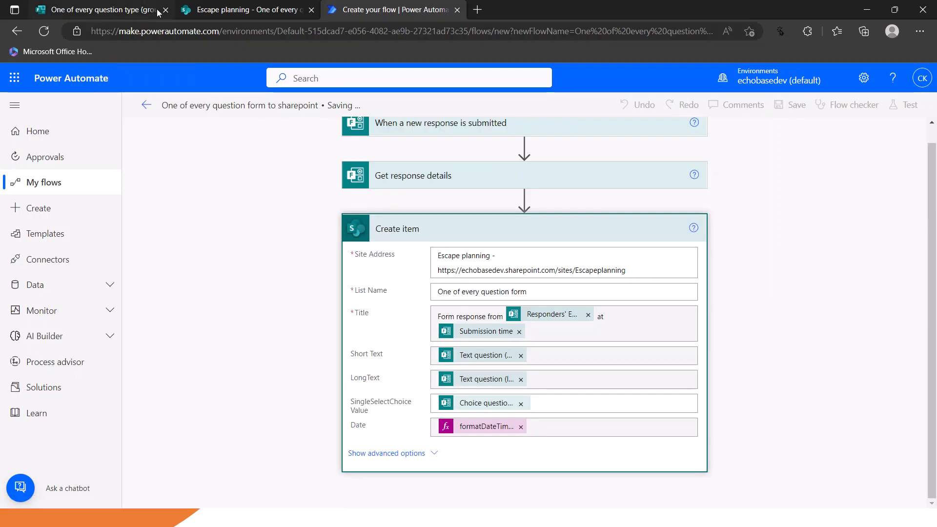
left_click(218, 11)
left_click(105, 11)
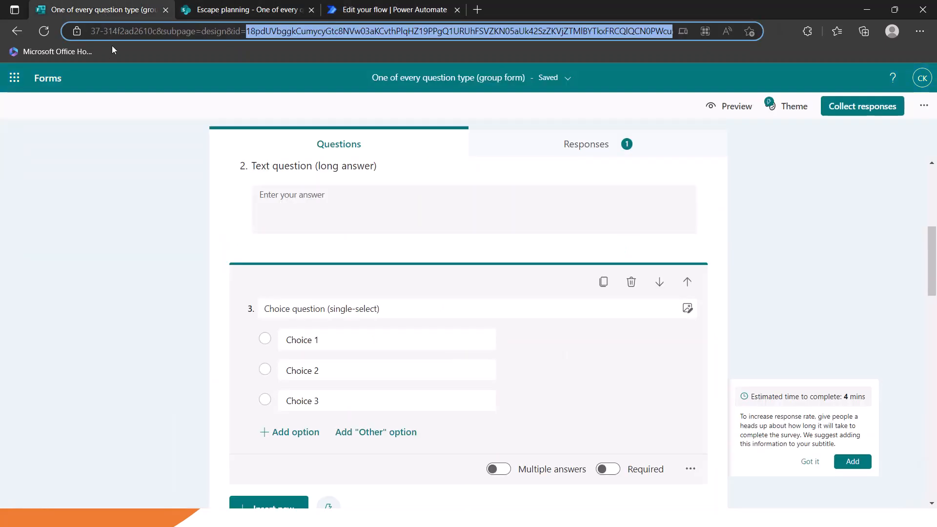
Preview the form and answer the short-answer question with 'short text'.
left_click(727, 107)
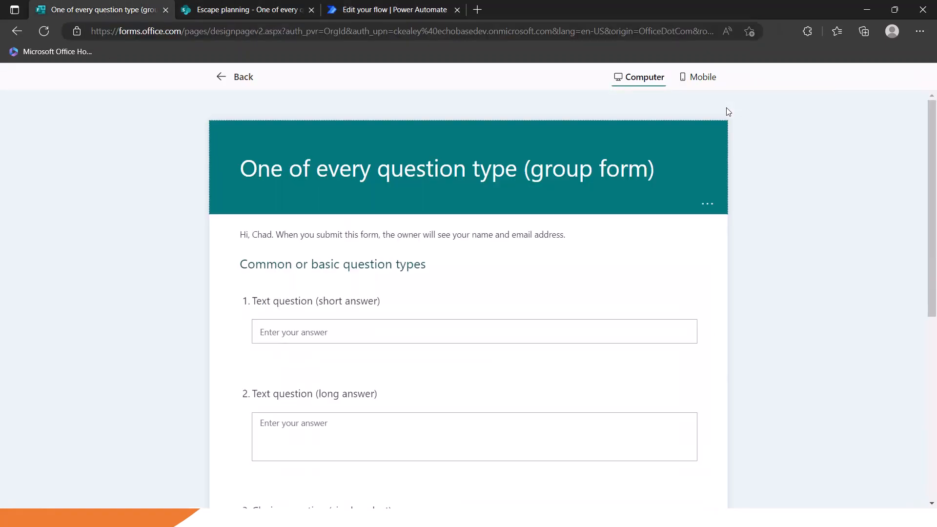
left_click(345, 332)
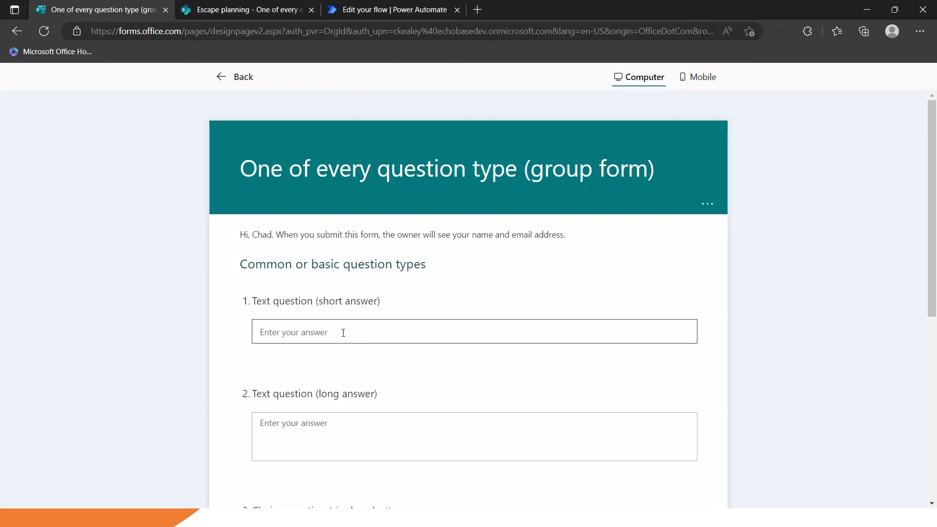
type("short text")
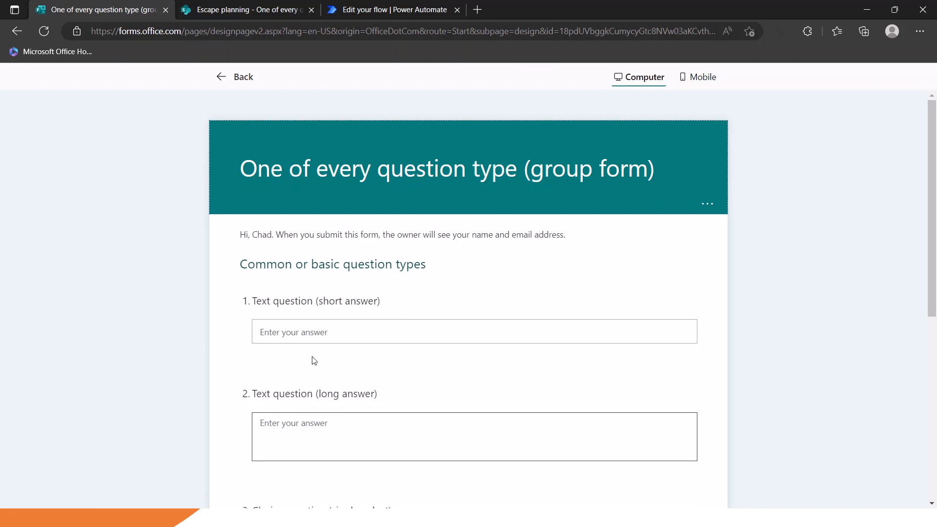
left_click(312, 337)
type("asgh")
key("BackSpace")
type("sh")
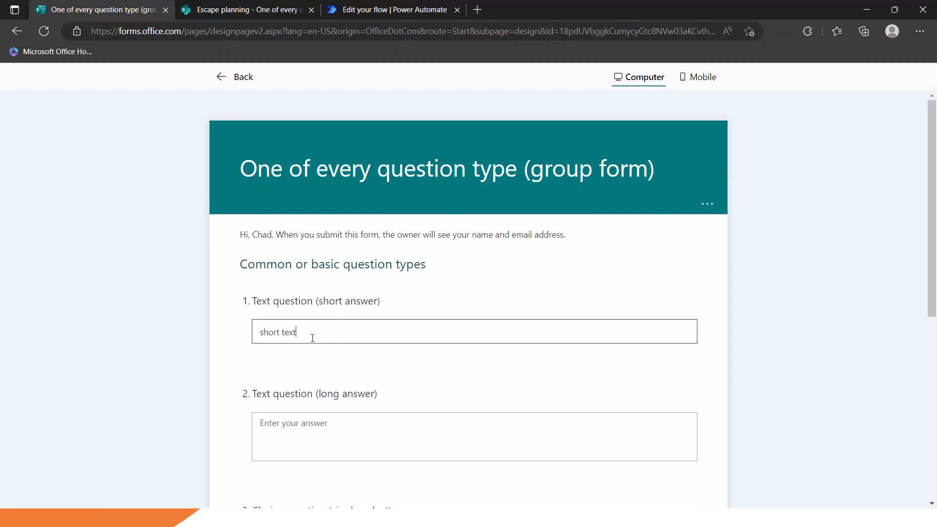
Fill the long answer by pasting 'longer text' repeatedly.
left_click(312, 427)
type("longer text")
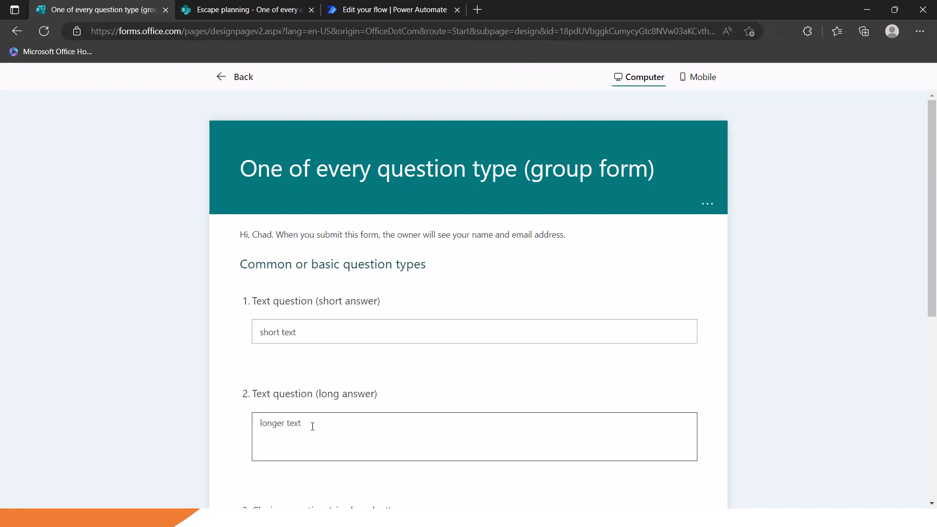
left_click_drag(312, 427, 235, 423)
key("ctrl+c")
key("ctrl+v")
key("ctrl+v")
key("ctrl+v")
key("ctrl+v")
key("ctrl+v")
key("ctrl+v")
key("ctrl+v")
key("ctrl+v")
key("ctrl+v")
key("ctrl+v")
key("ctrl+v")
key("ctrl+v")
key("ctrl+v")
key("ctrl+v")
key("ctrl+v")
key("ctrl+v")
key("ctrl+v")
key("ctrl+v")
key("ctrl+v")
key("ctrl+v")
key("ctrl+v")
key("ctrl+v")
key("ctrl+v")
key("ctrl+v")
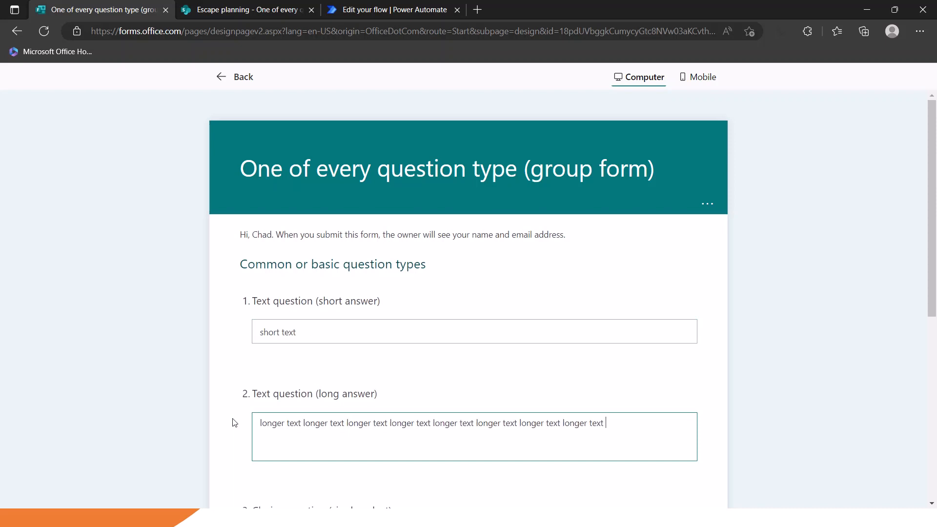
key("ctrl+v")
key("ctrl+v")
key("ctrl+v")
key("ctrl+v")
key("ctrl+v")
key("ctrl+v")
key("ctrl+v")
key("ctrl+v")
key("ctrl+v")
key("ctrl+v")
key("ctrl+v")
key("ctrl+v")
key("ctrl+v")
key("ctrl+v")
key("ctrl+v")
key("ctrl+v")
key("ctrl+v")
key("ctrl+v")
key("ctrl+v")
key("ctrl+v")
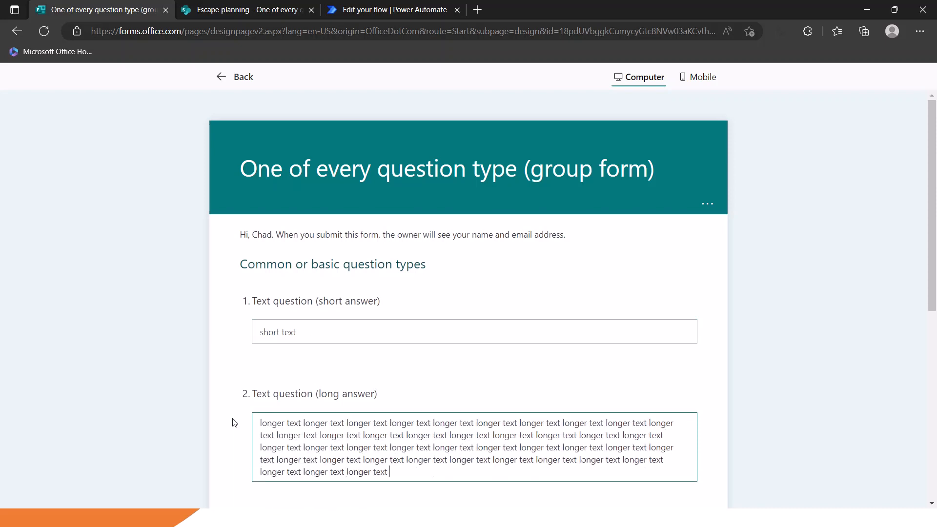
Pick Choice 2, set the date to December 28, and submit the response.
scroll(235, 422, "down", 5)
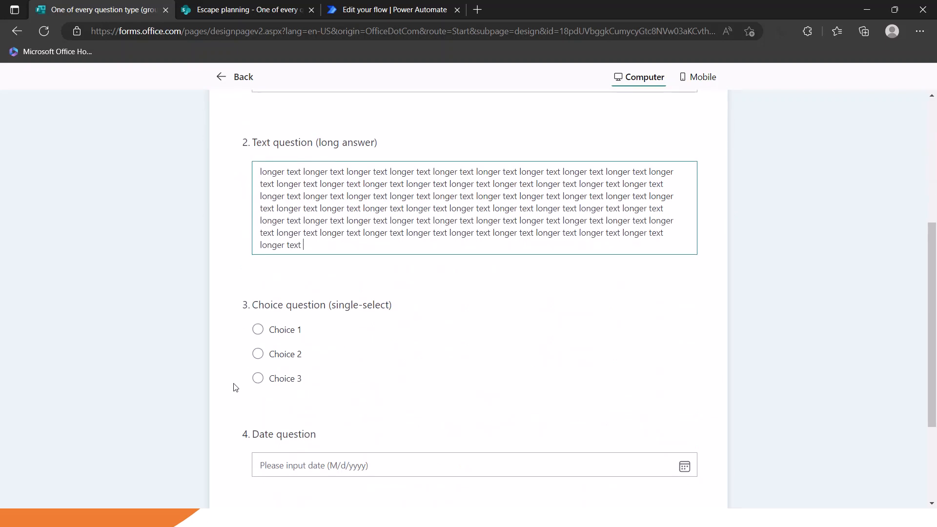
left_click(258, 358)
left_click(283, 463)
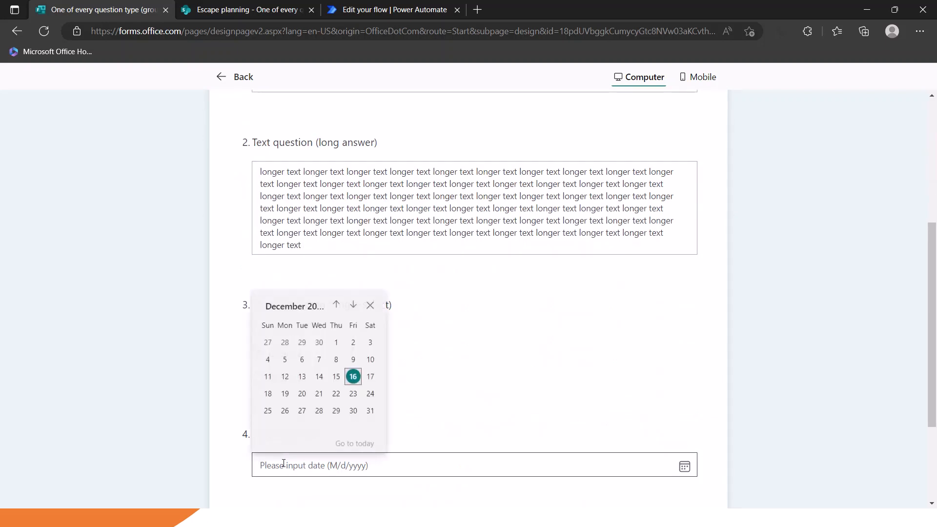
left_click(315, 411)
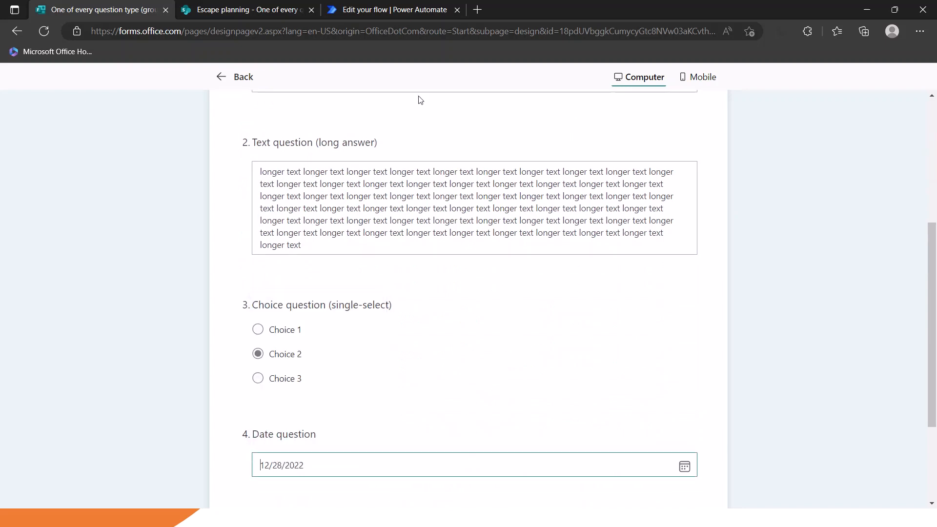
scroll(646, 423, "down", 5)
left_click(330, 388)
scroll(312, 389, "down", 12)
left_click(419, 379)
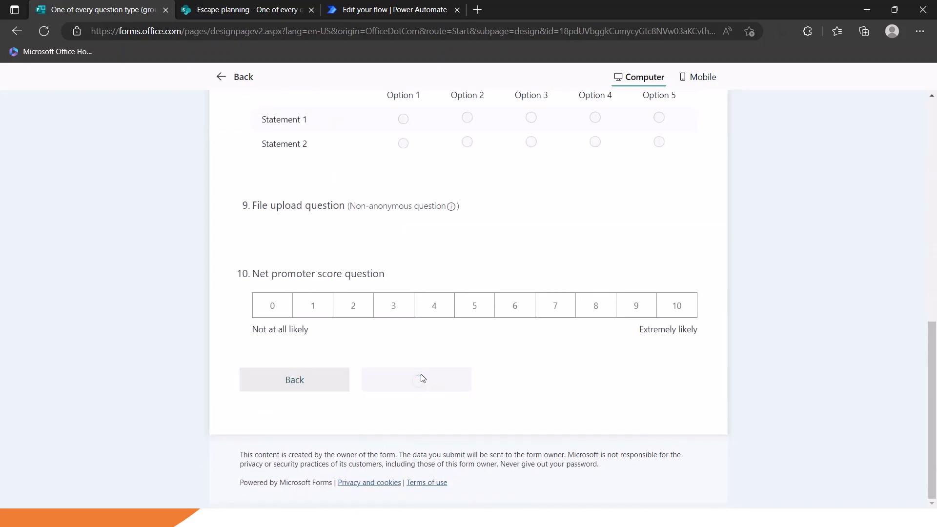
left_click(231, 10)
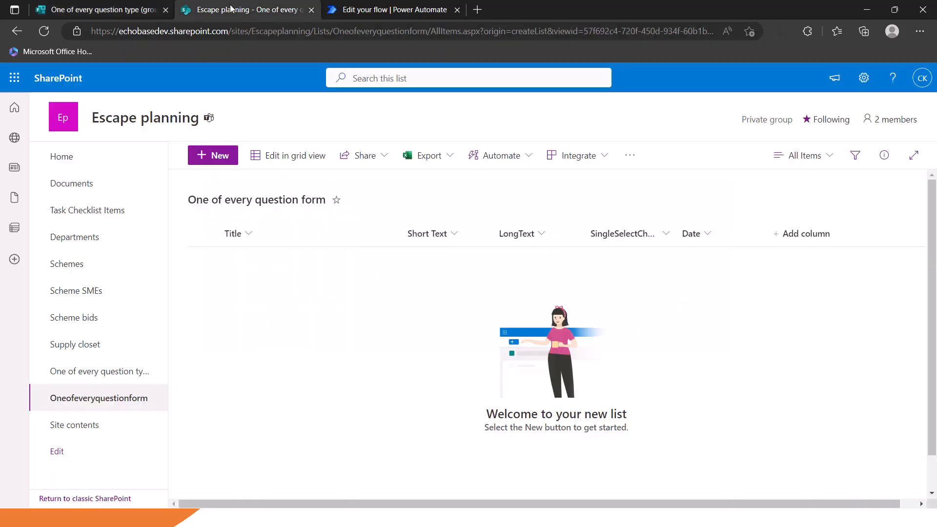
Reload the list and check the new item's fields: short text, longer text, Choice 2, 12/28/2022.
left_click(48, 34)
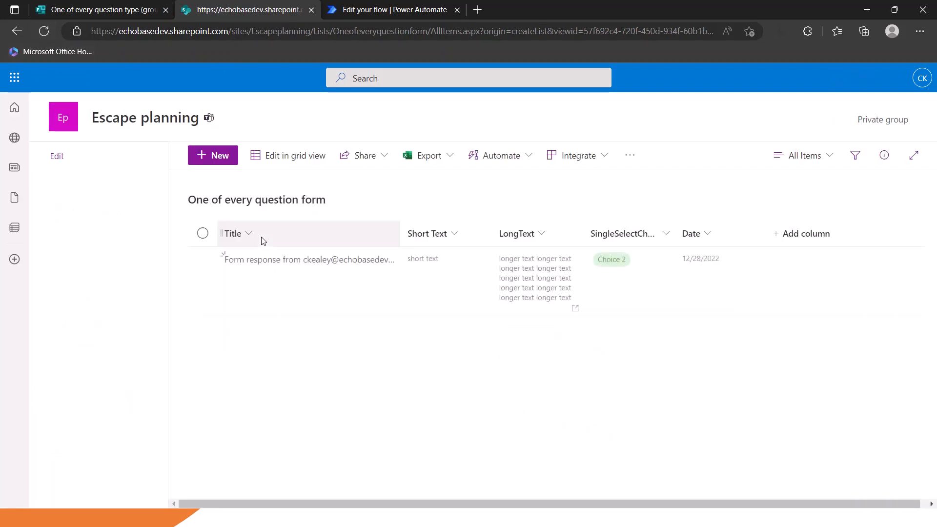
left_click(247, 261)
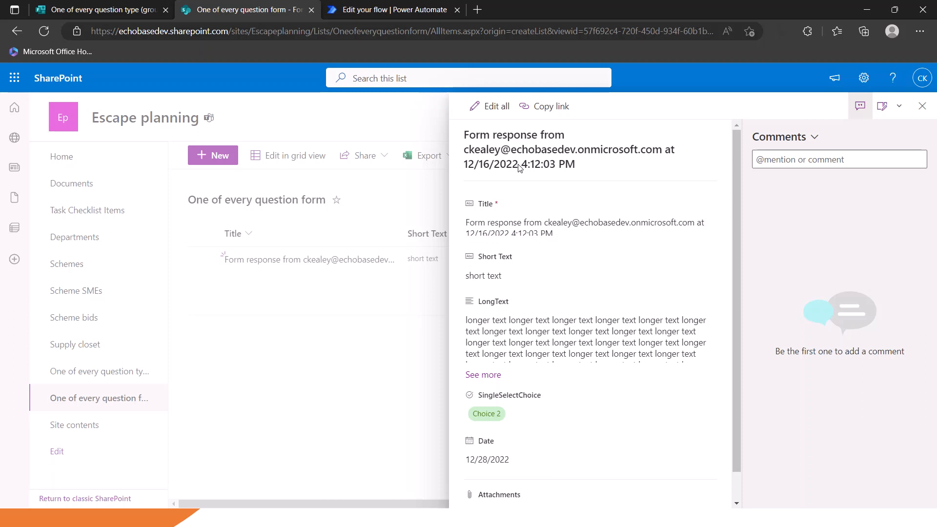
scroll(558, 339, "down", 1)
scroll(558, 340, "up", 1)
scroll(513, 386, "down", 1)
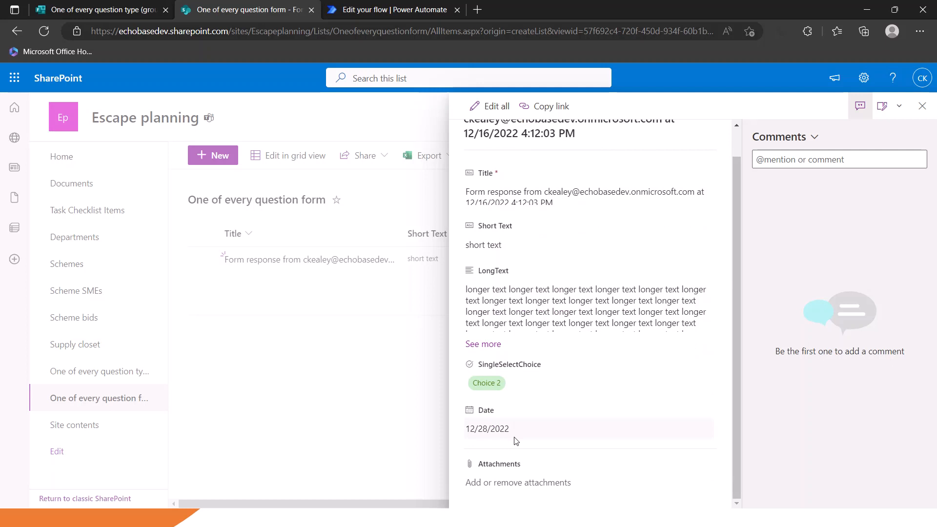
left_click(922, 107)
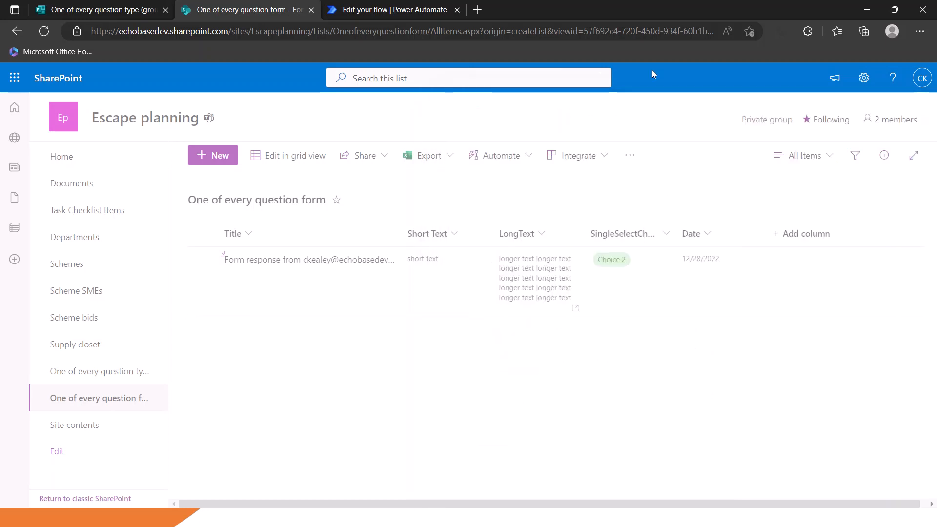